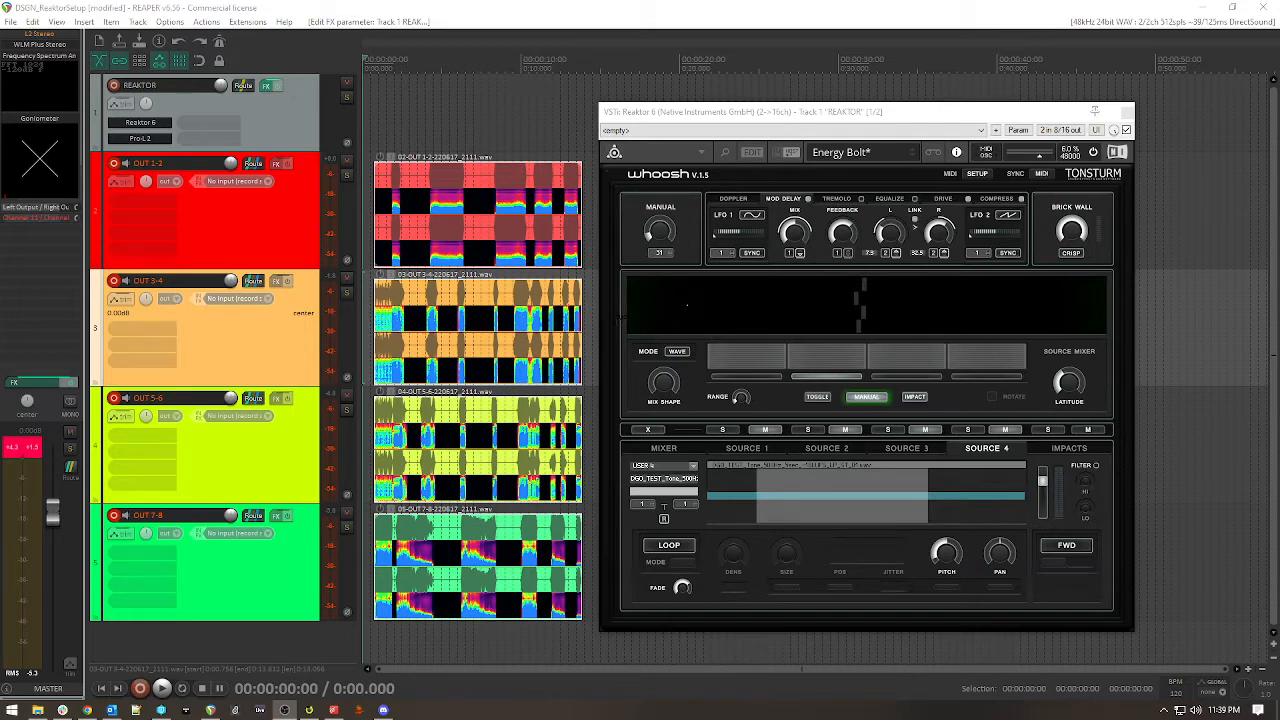
Show the Doppler settings and look through the four source pages and the mixer page
{"action": "left_click", "coordinate": [735, 201]}
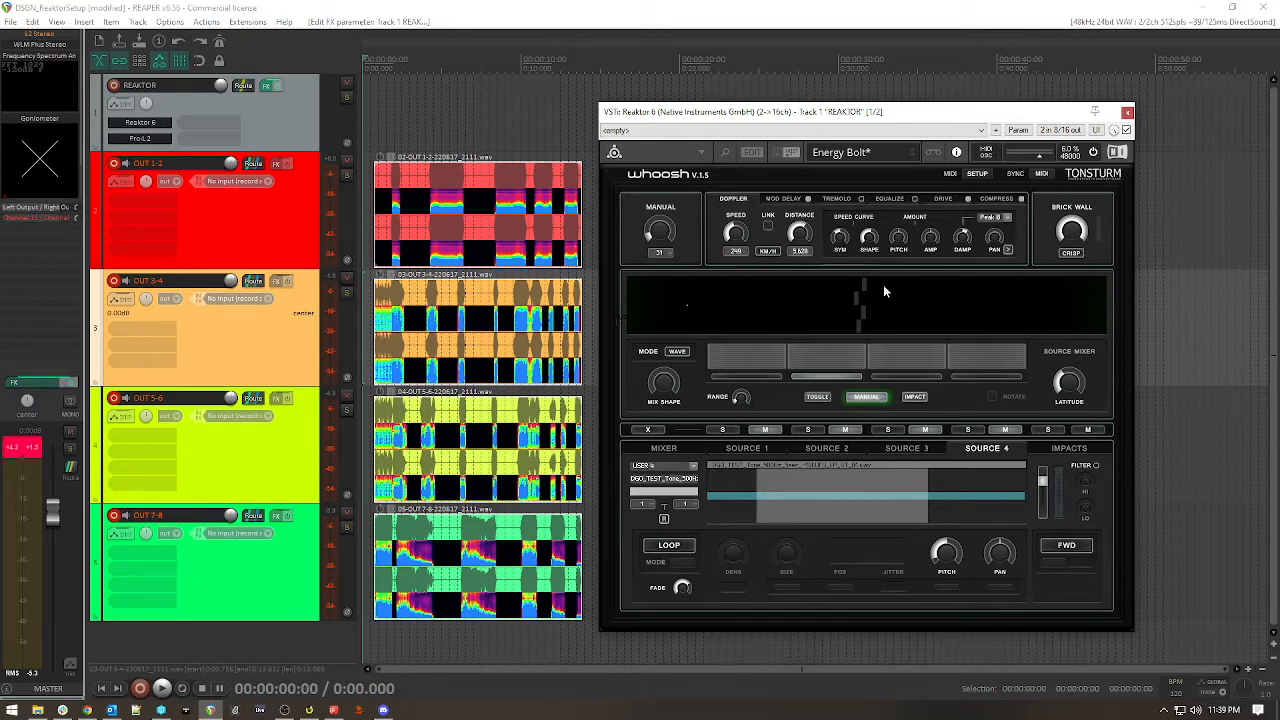
{"action": "mouse_move", "coordinate": [741, 313]}
{"action": "left_mouse_down"}
{"action": "mouse_move", "coordinate": [924, 311]}
{"action": "mouse_move", "coordinate": [765, 302]}
{"action": "mouse_move", "coordinate": [761, 313]}
{"action": "left_mouse_up"}
{"action": "left_click", "coordinate": [745, 448]}
{"action": "left_click", "coordinate": [826, 448]}
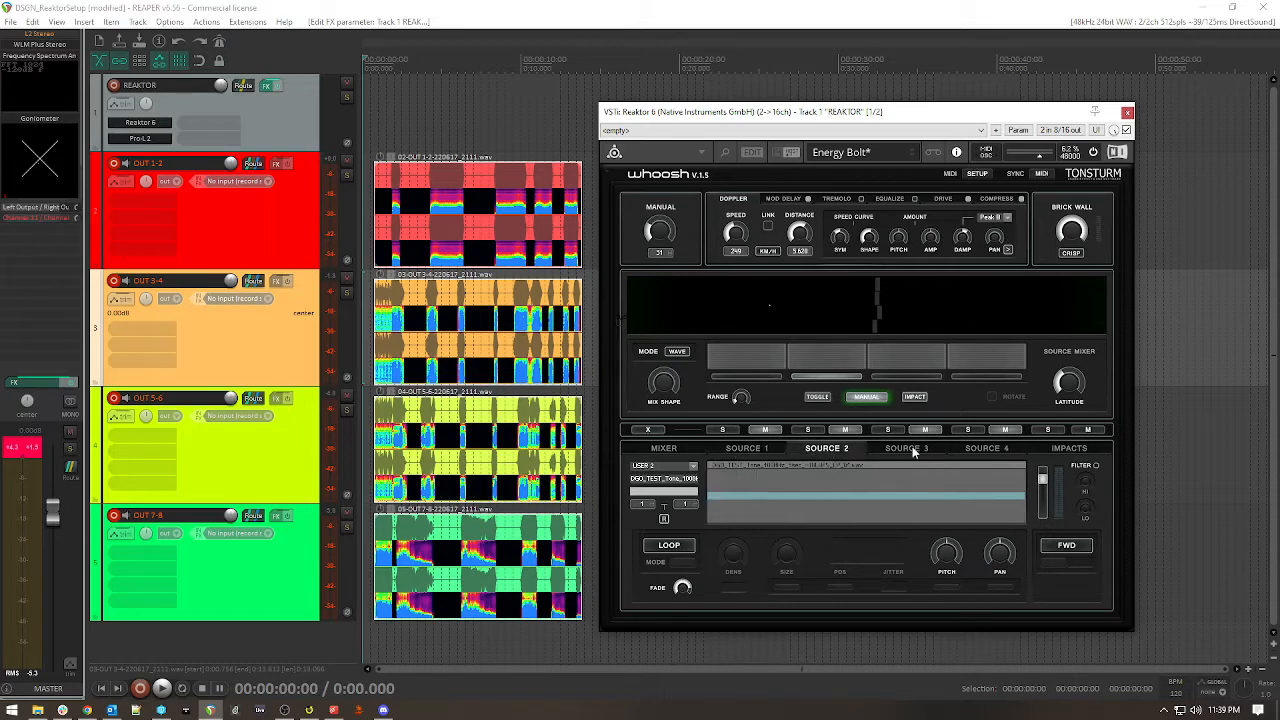
{"action": "left_click", "coordinate": [906, 448]}
{"action": "left_click", "coordinate": [990, 448]}
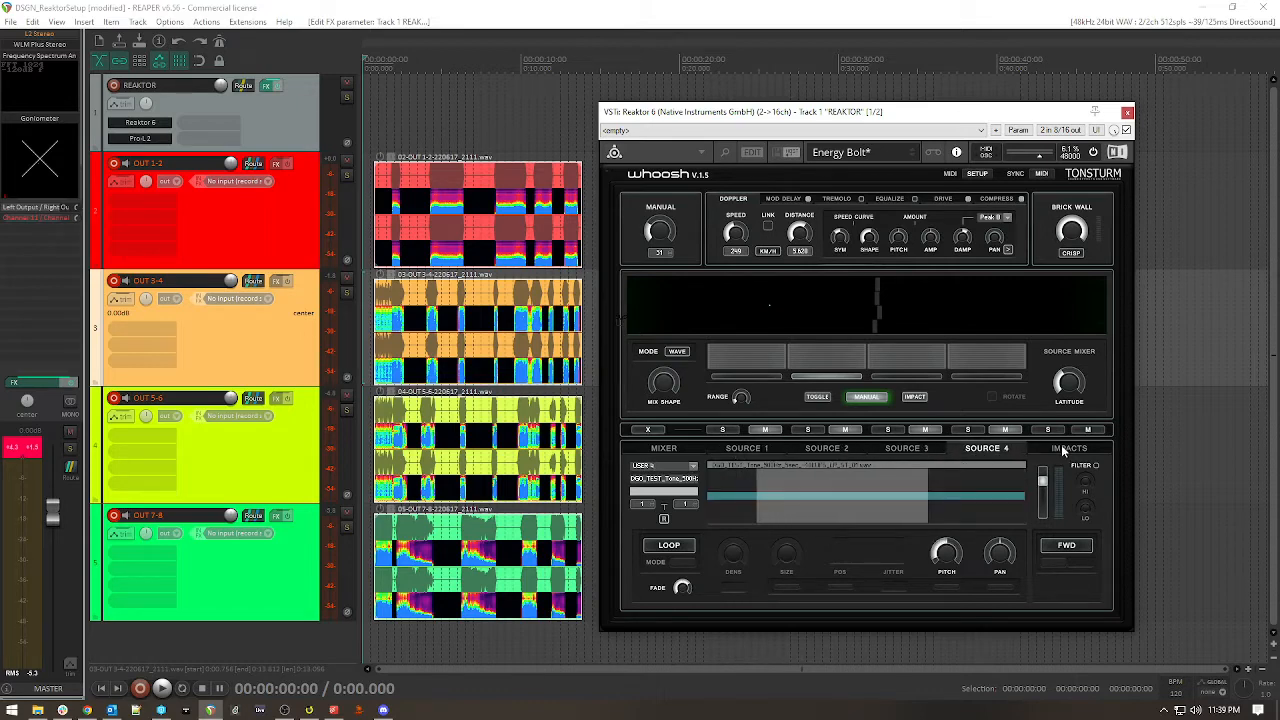
{"action": "left_click", "coordinate": [664, 449]}
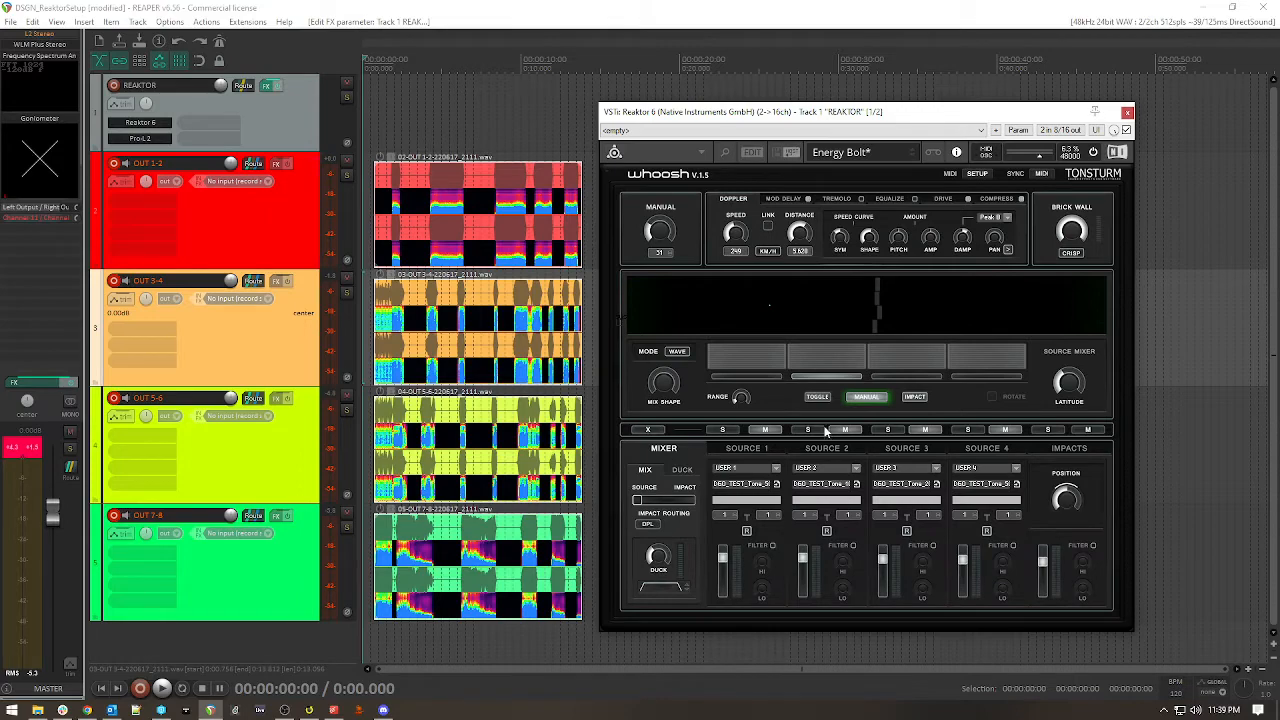
Inspect the REAKTOR track's routing, including its track channels and its sends to the four OUT tracks
{"action": "left_click_drag", "start_coordinate": [790, 113], "coordinate": [824, 117]}
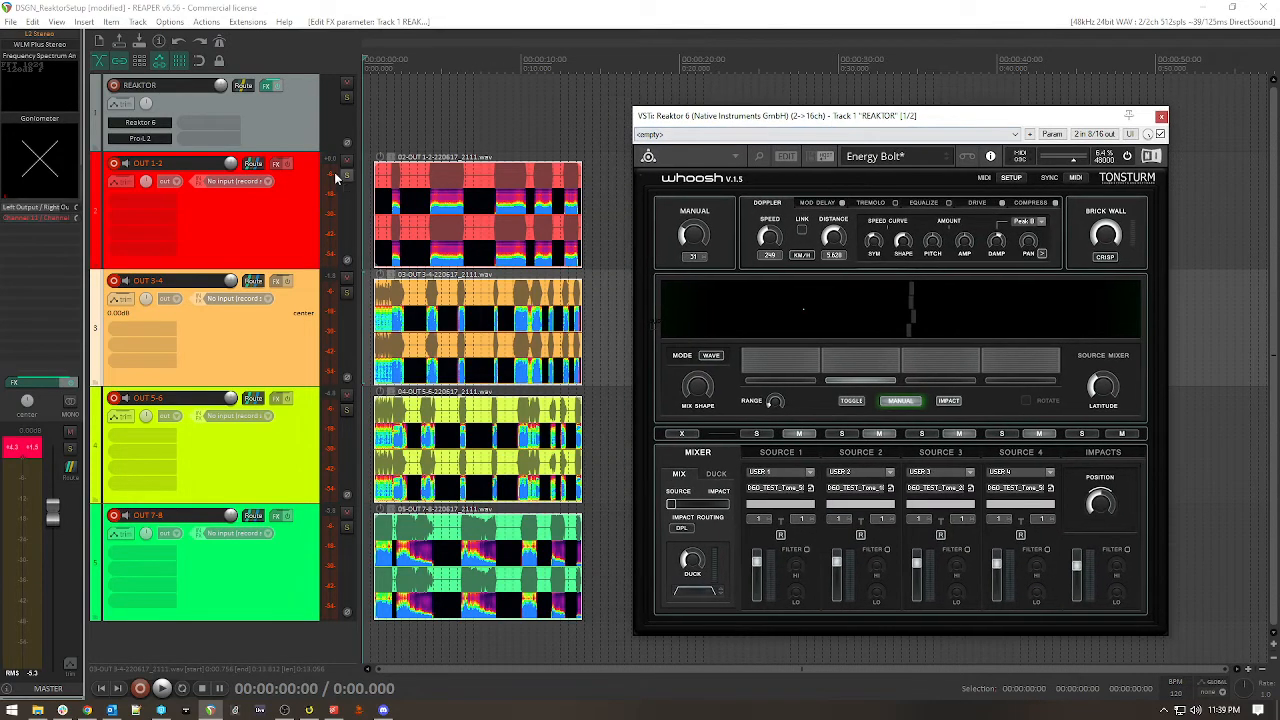
{"action": "left_click", "coordinate": [246, 122]}
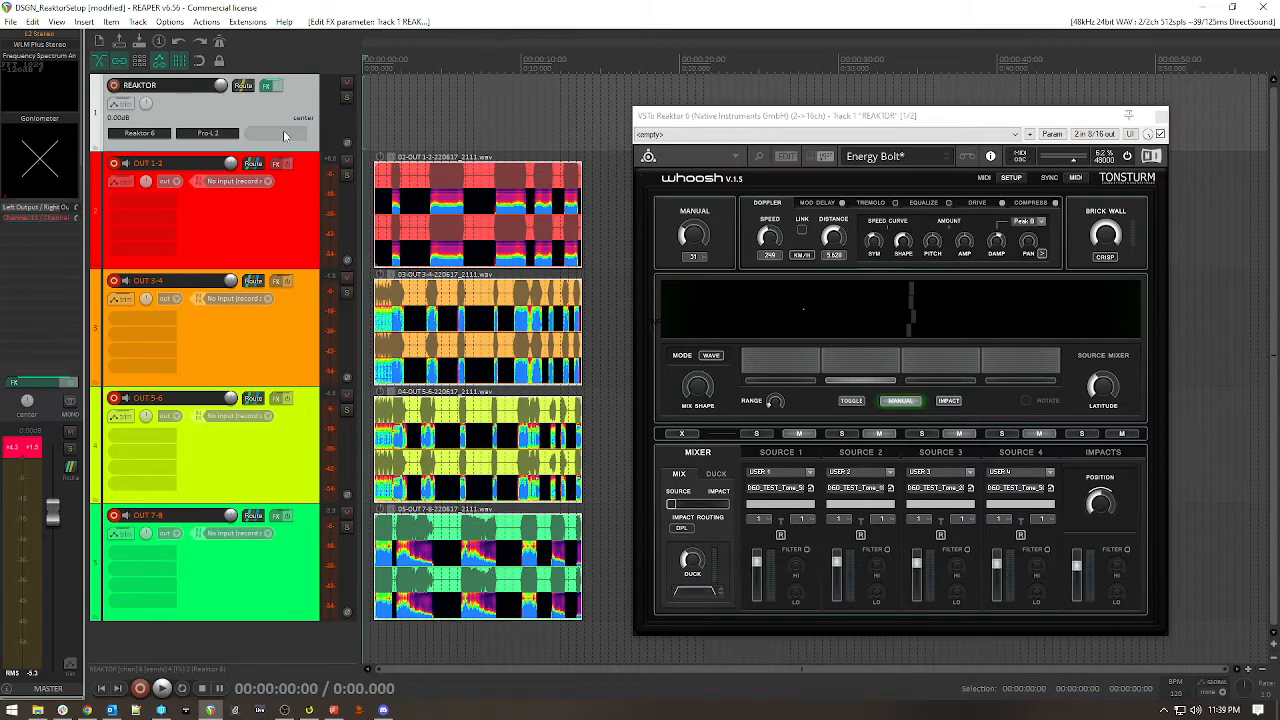
{"action": "left_click", "coordinate": [248, 86]}
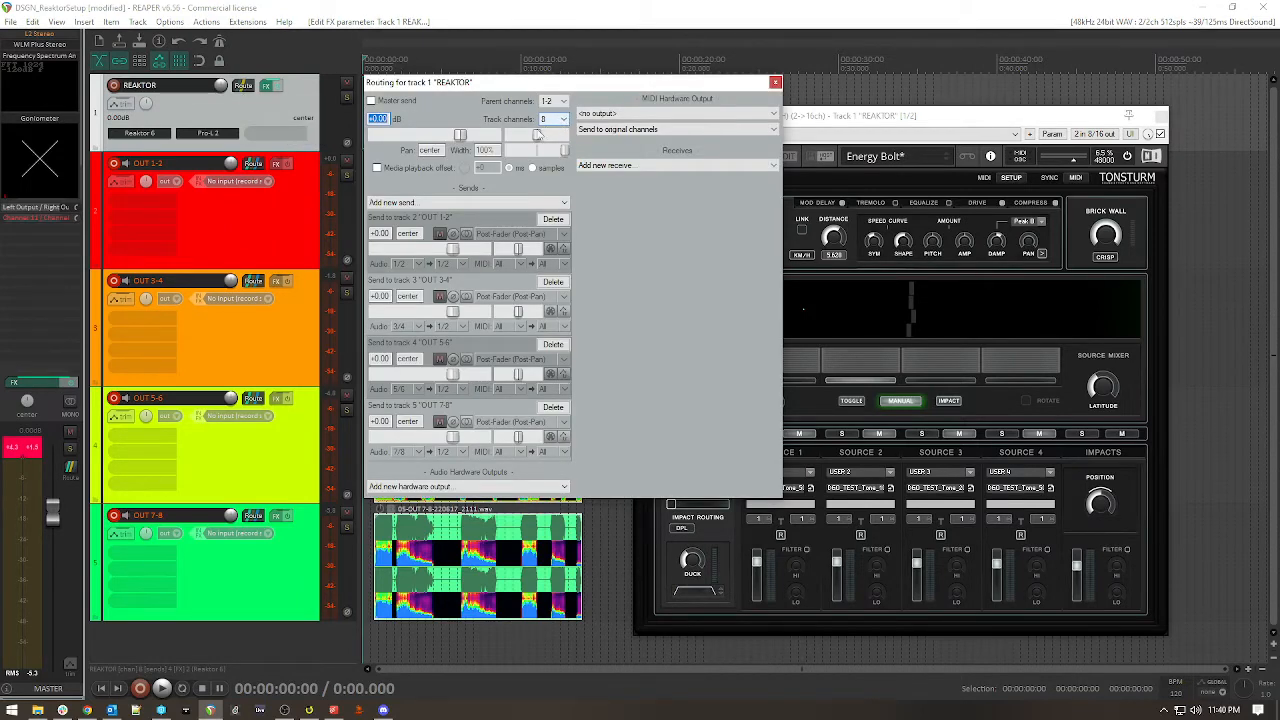
{"action": "left_click", "coordinate": [272, 254]}
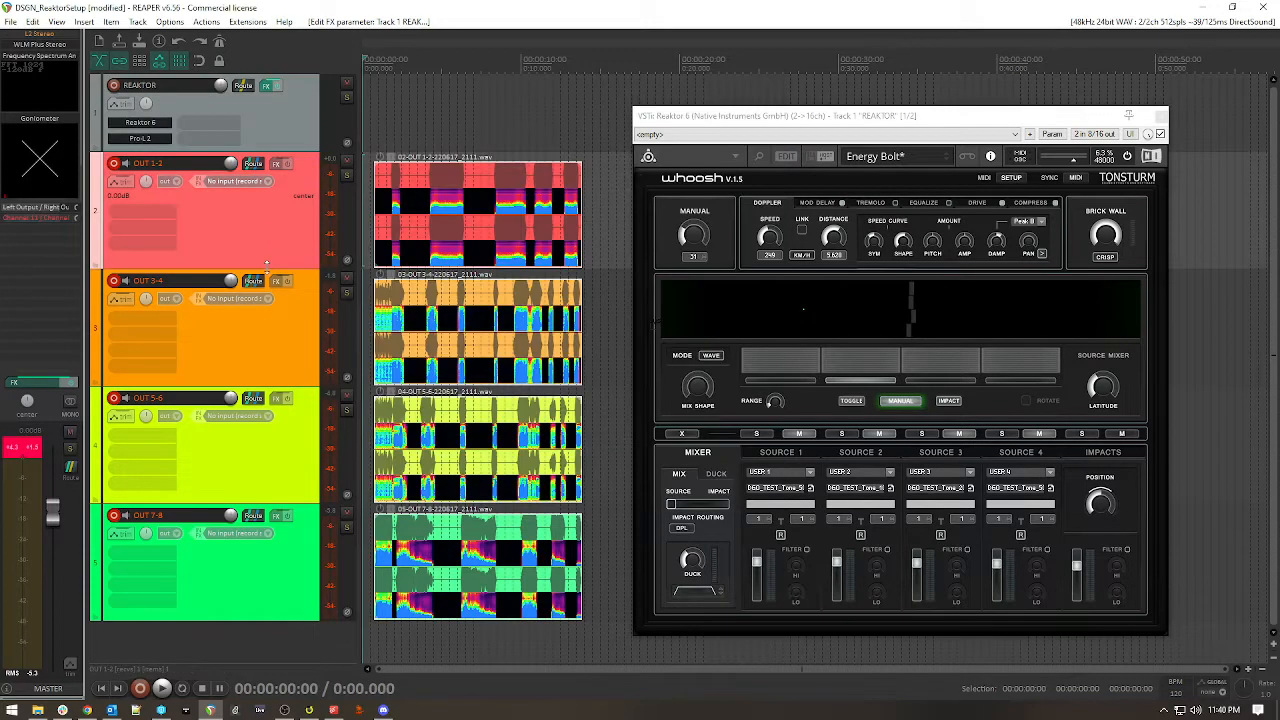
{"action": "left_click", "coordinate": [264, 329]}
{"action": "left_click", "coordinate": [264, 466]}
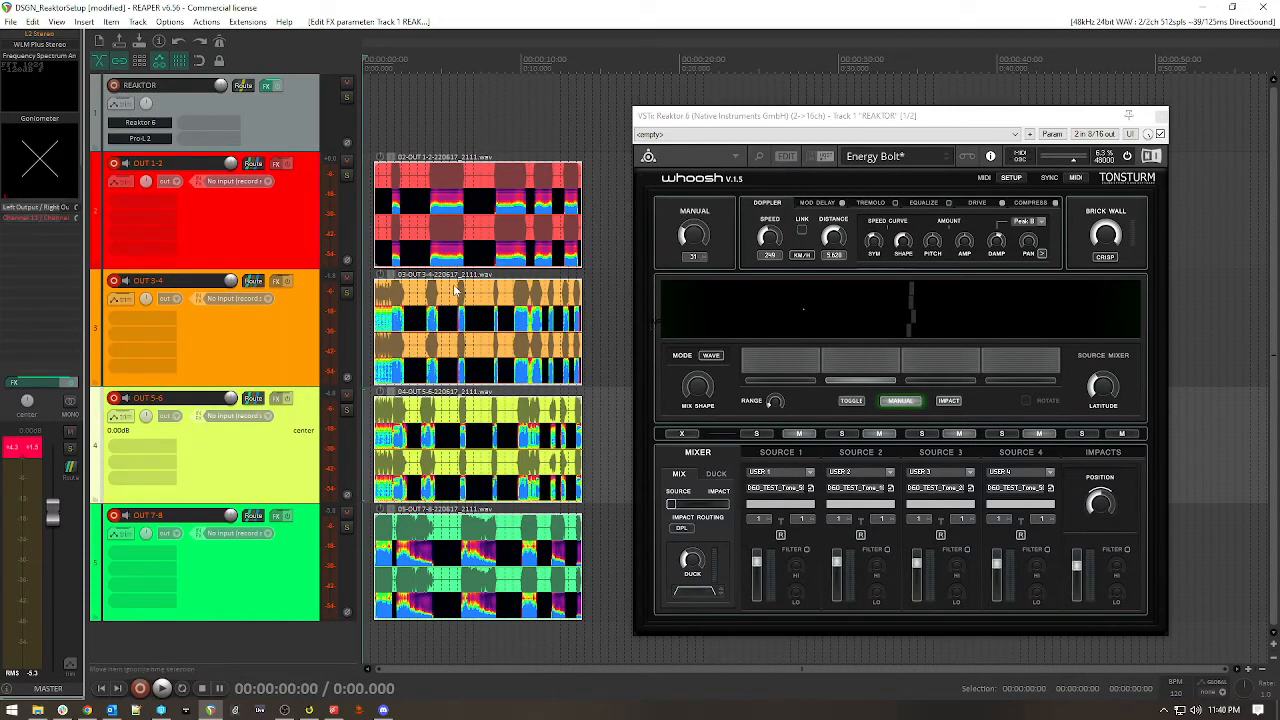
{"action": "left_click", "coordinate": [605, 237]}
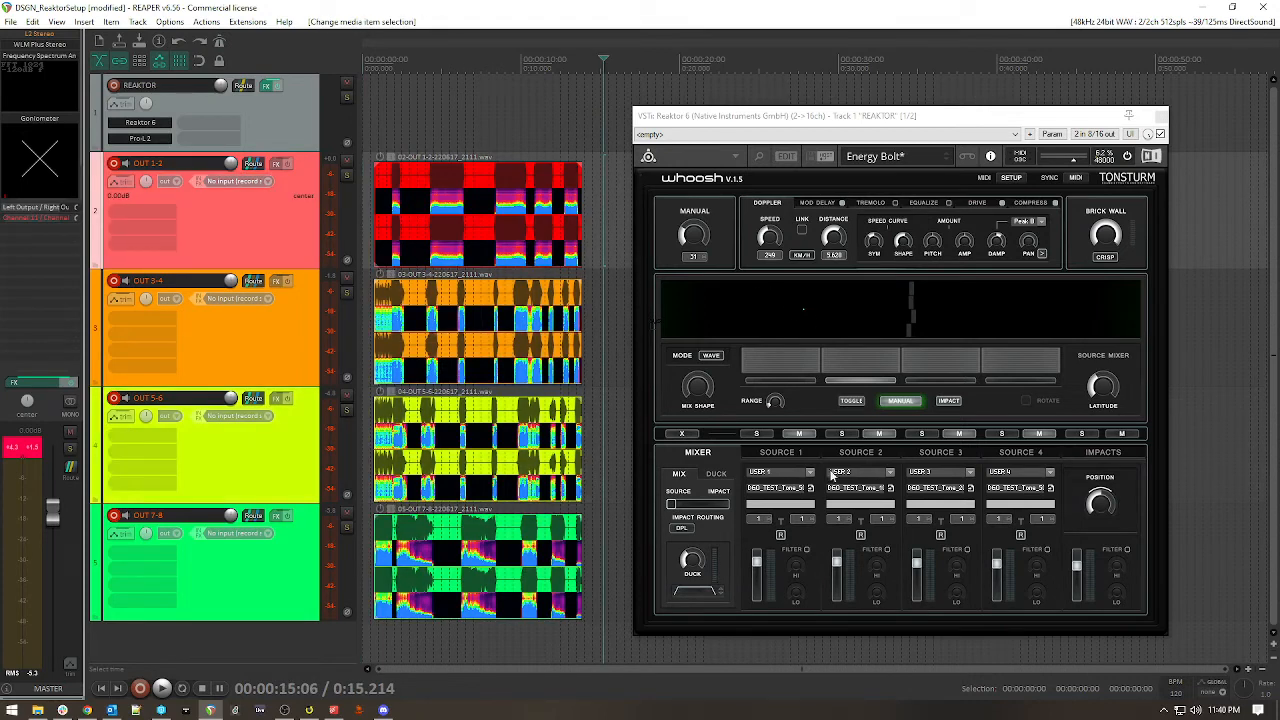
Look through the sample regions of the four sources and unmute Source 1
{"action": "left_click", "coordinate": [779, 452]}
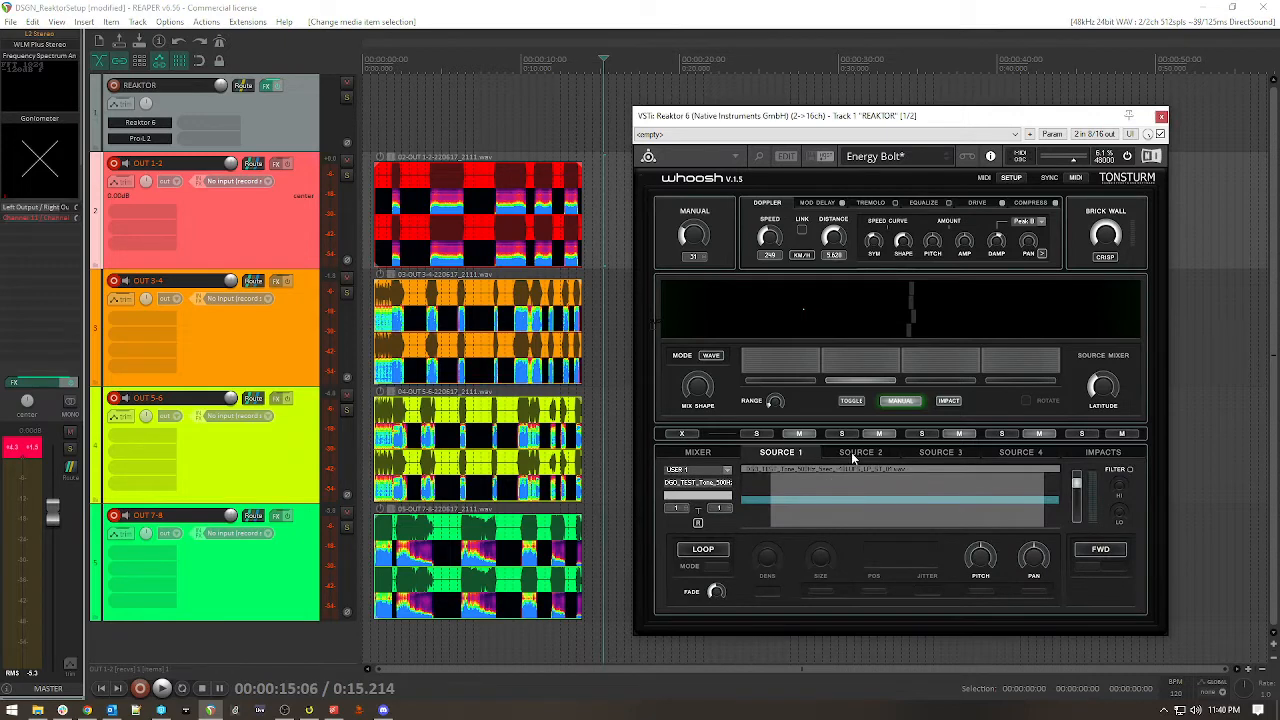
{"action": "left_click", "coordinate": [853, 457]}
{"action": "left_click", "coordinate": [923, 456]}
{"action": "left_click", "coordinate": [1006, 455]}
{"action": "left_click", "coordinate": [808, 452]}
{"action": "left_click", "coordinate": [802, 436]}
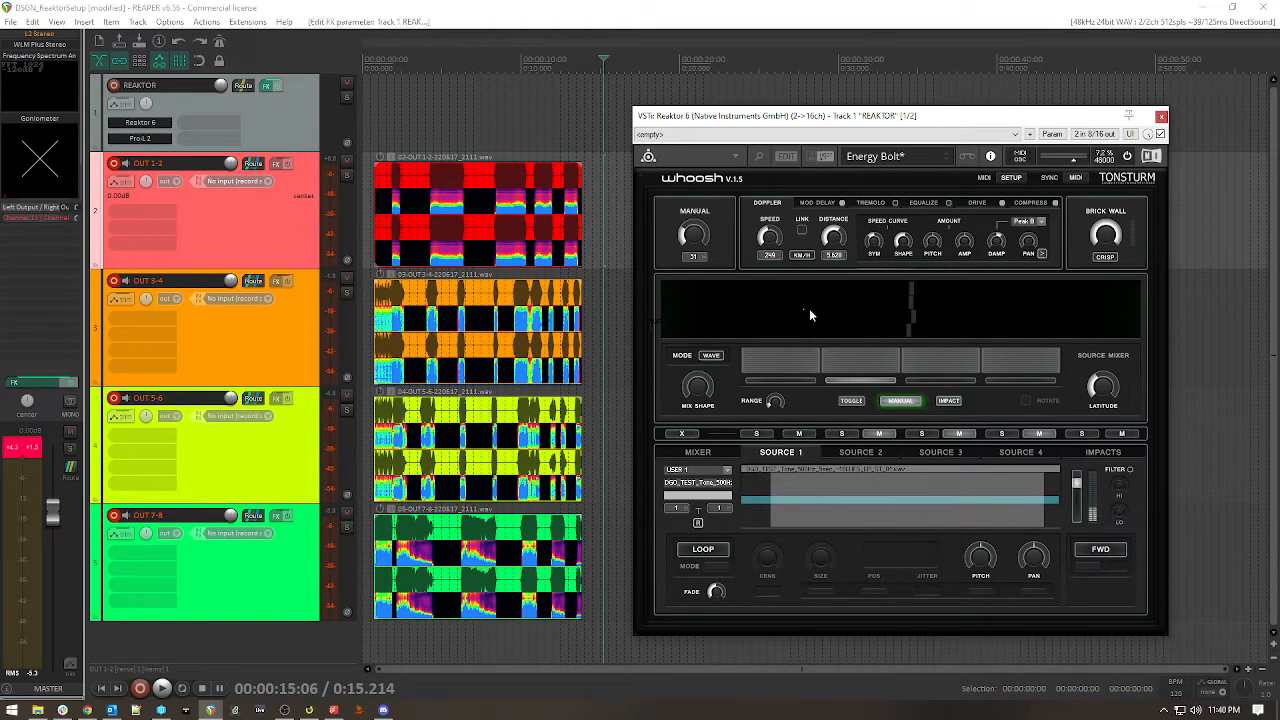
Audition Source 1 by sweeping the sound object back and forth across the motion display, and check the Source 4 page
{"action": "mouse_move", "coordinate": [740, 312]}
{"action": "left_mouse_down"}
{"action": "mouse_move", "coordinate": [1062, 321]}
{"action": "mouse_move", "coordinate": [672, 317]}
{"action": "left_mouse_up"}
{"action": "mouse_move", "coordinate": [1078, 317]}
{"action": "left_mouse_down"}
{"action": "mouse_move", "coordinate": [1096, 318]}
{"action": "mouse_move", "coordinate": [691, 320]}
{"action": "left_mouse_up"}
{"action": "mouse_move", "coordinate": [767, 318]}
{"action": "left_mouse_down"}
{"action": "mouse_move", "coordinate": [908, 309]}
{"action": "mouse_move", "coordinate": [725, 308]}
{"action": "mouse_move", "coordinate": [1060, 314]}
{"action": "left_mouse_up"}
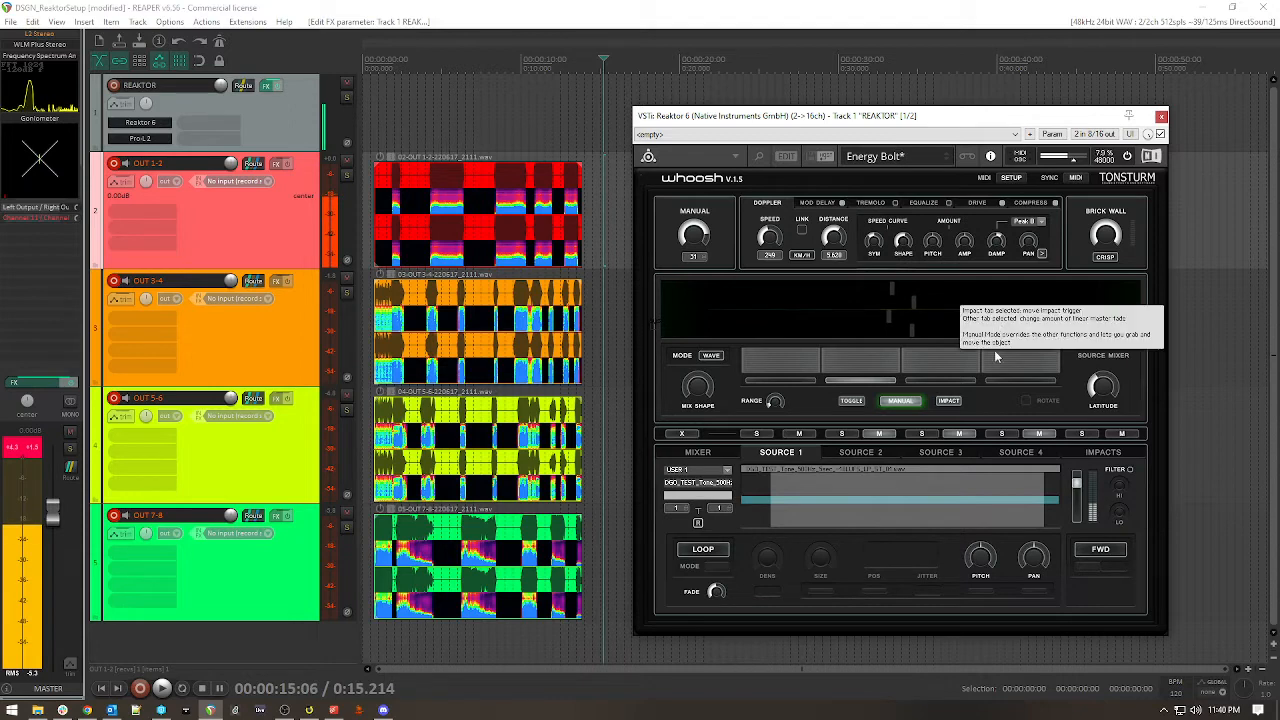
{"action": "left_click", "coordinate": [945, 455]}
{"action": "left_click", "coordinate": [1035, 456]}
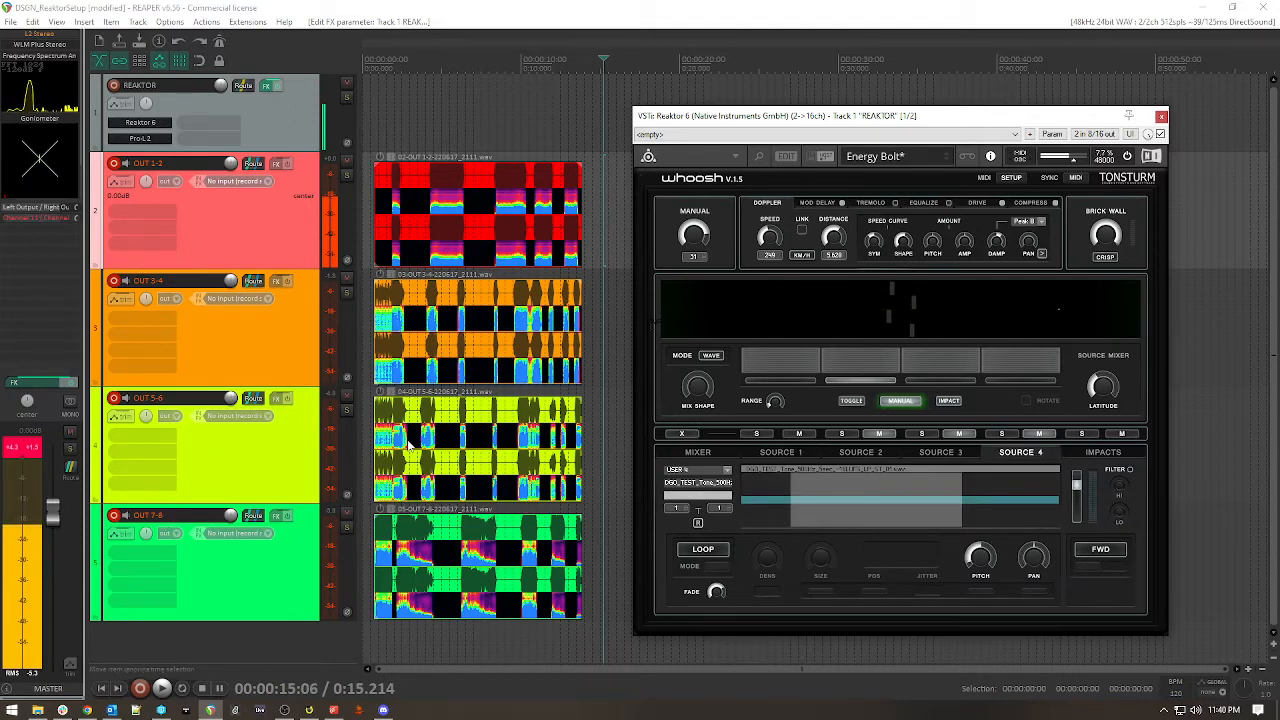
{"action": "mouse_move", "coordinate": [1075, 313]}
{"action": "left_mouse_down"}
{"action": "mouse_move", "coordinate": [794, 320]}
{"action": "mouse_move", "coordinate": [1125, 310]}
{"action": "mouse_move", "coordinate": [1095, 313]}
{"action": "left_mouse_up"}
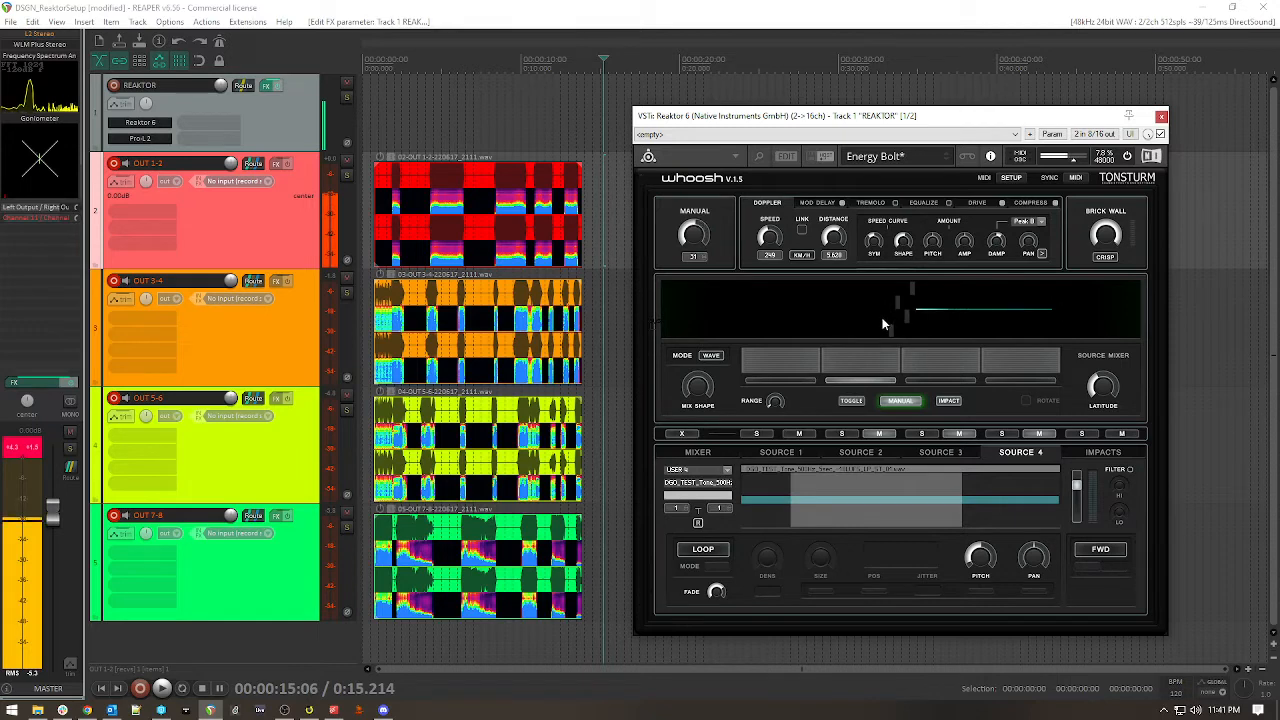
Mute Source 1 and audition Source 2 on its own by moving the sound object, muting it again when done
{"action": "left_click", "coordinate": [800, 434]}
{"action": "left_click", "coordinate": [880, 435]}
{"action": "mouse_move", "coordinate": [897, 326]}
{"action": "left_mouse_down"}
{"action": "mouse_move", "coordinate": [833, 312]}
{"action": "mouse_move", "coordinate": [651, 313]}
{"action": "mouse_move", "coordinate": [1090, 311]}
{"action": "mouse_move", "coordinate": [856, 312]}
{"action": "left_mouse_up"}
{"action": "left_click", "coordinate": [882, 434]}
Audition Source 3 and Source 4 one at a time by moving the sound object, leaving all four sources muted
{"action": "left_click", "coordinate": [957, 433]}
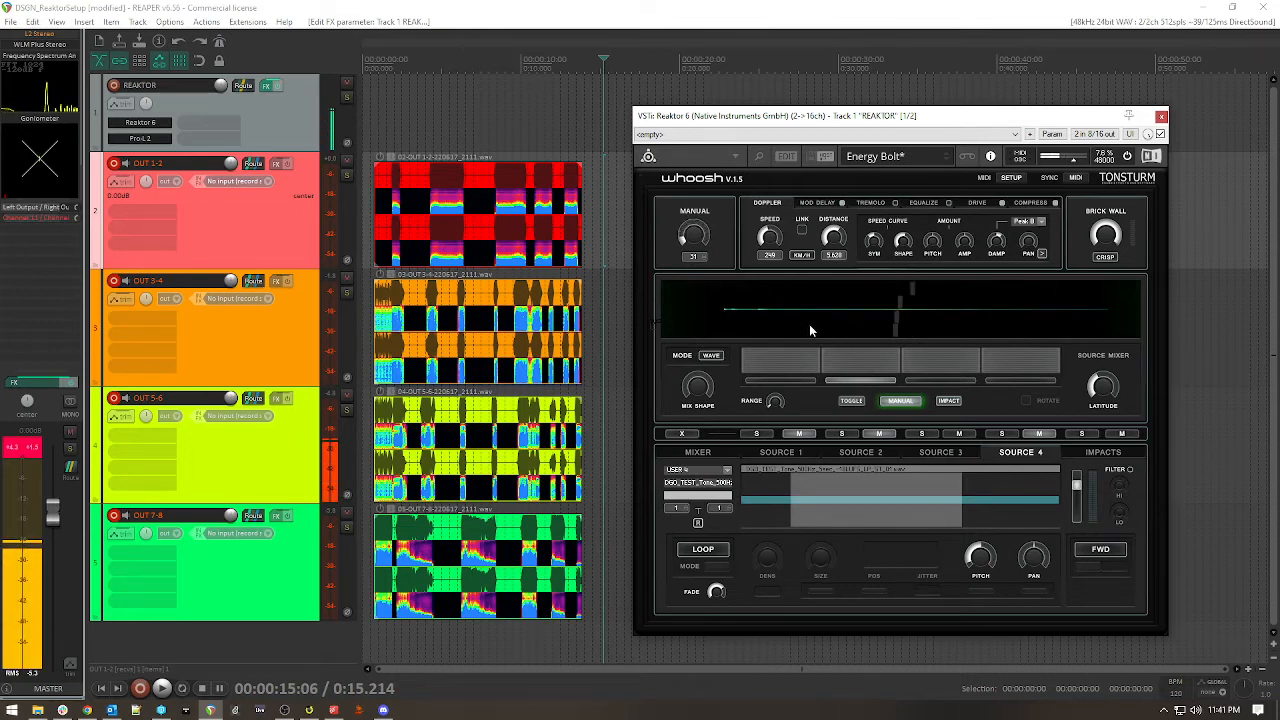
{"action": "left_click", "coordinate": [1040, 433]}
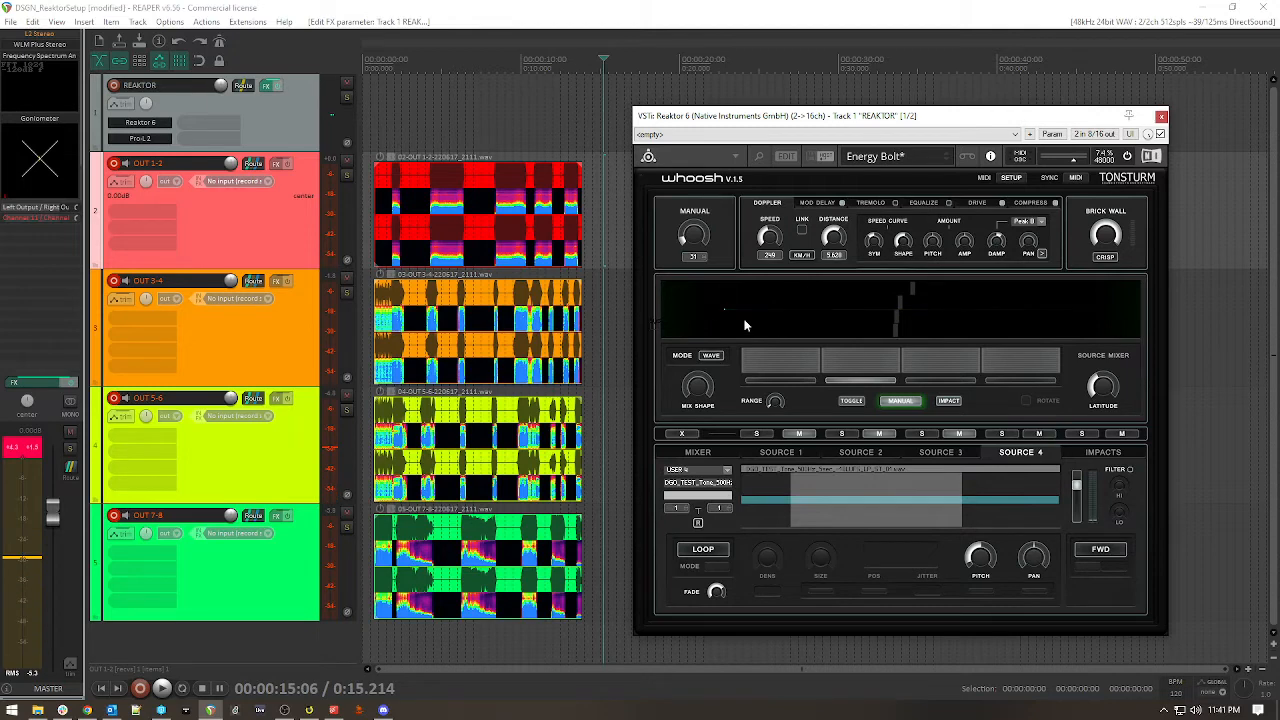
{"action": "mouse_move", "coordinate": [722, 313]}
{"action": "left_mouse_down"}
{"action": "mouse_move", "coordinate": [1111, 317]}
{"action": "mouse_move", "coordinate": [685, 324]}
{"action": "left_mouse_up"}
{"action": "mouse_move", "coordinate": [938, 320]}
{"action": "left_mouse_down"}
{"action": "mouse_move", "coordinate": [1124, 316]}
{"action": "mouse_move", "coordinate": [657, 322]}
{"action": "left_mouse_up"}
{"action": "left_click", "coordinate": [1036, 435]}
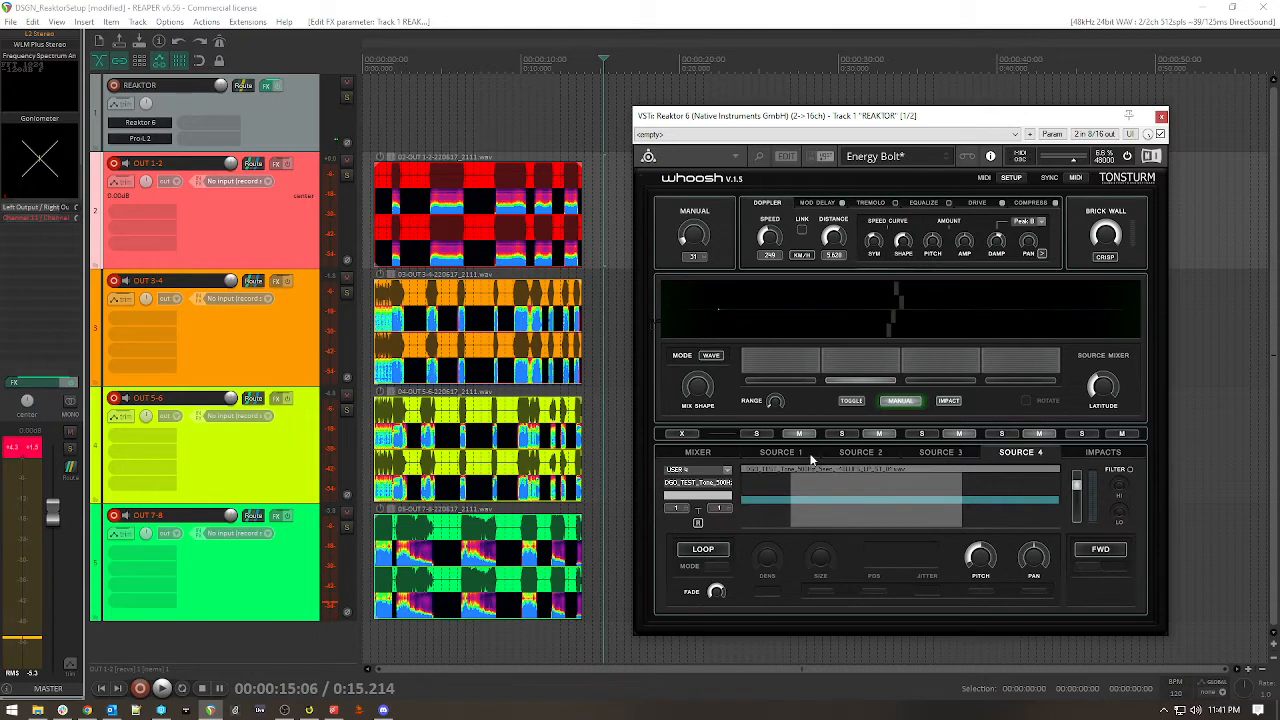
Set Source 1's playback mode to Grain and return to the mixer page
{"action": "left_click", "coordinate": [726, 456]}
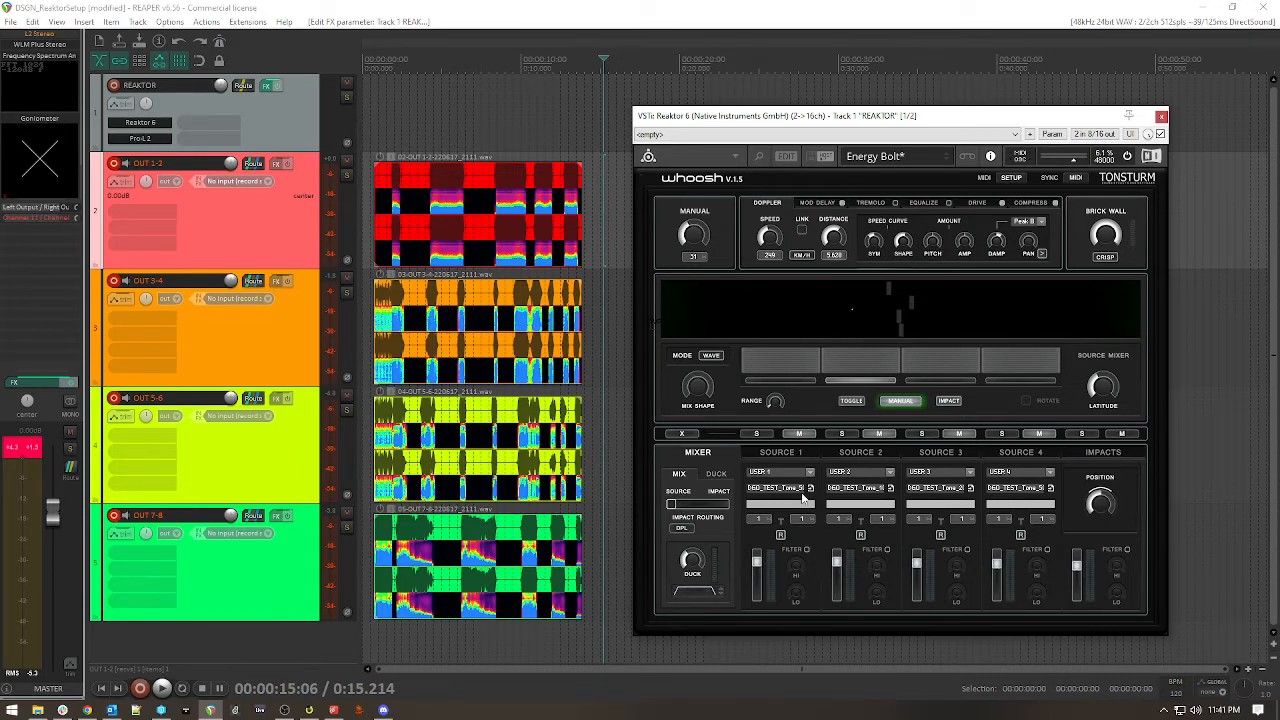
{"action": "left_click", "coordinate": [777, 457]}
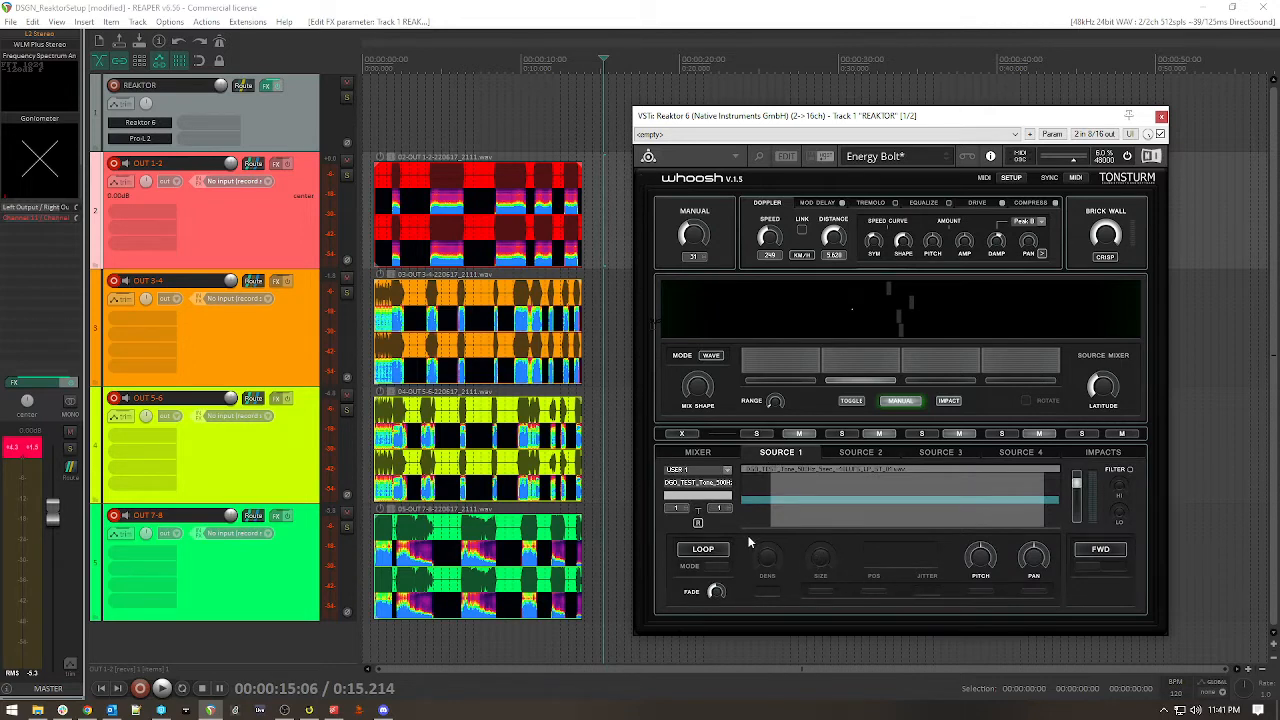
{"action": "left_click", "coordinate": [716, 551]}
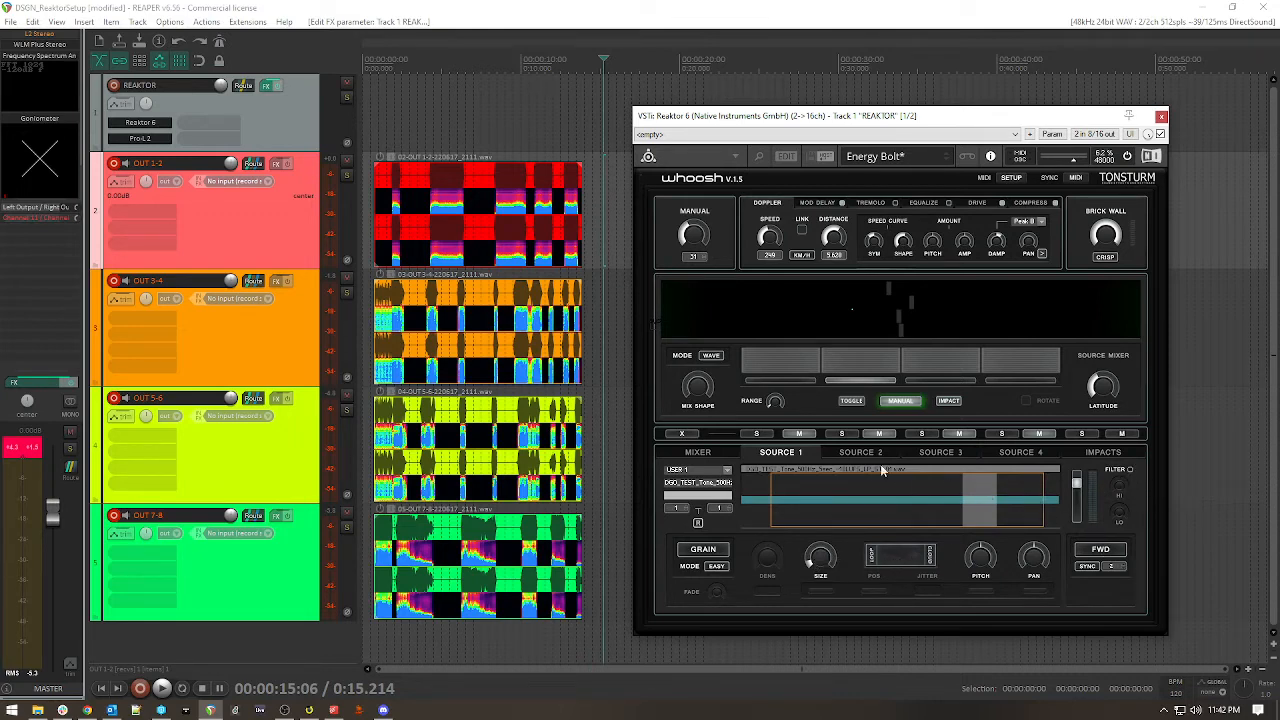
{"action": "left_click", "coordinate": [698, 453]}
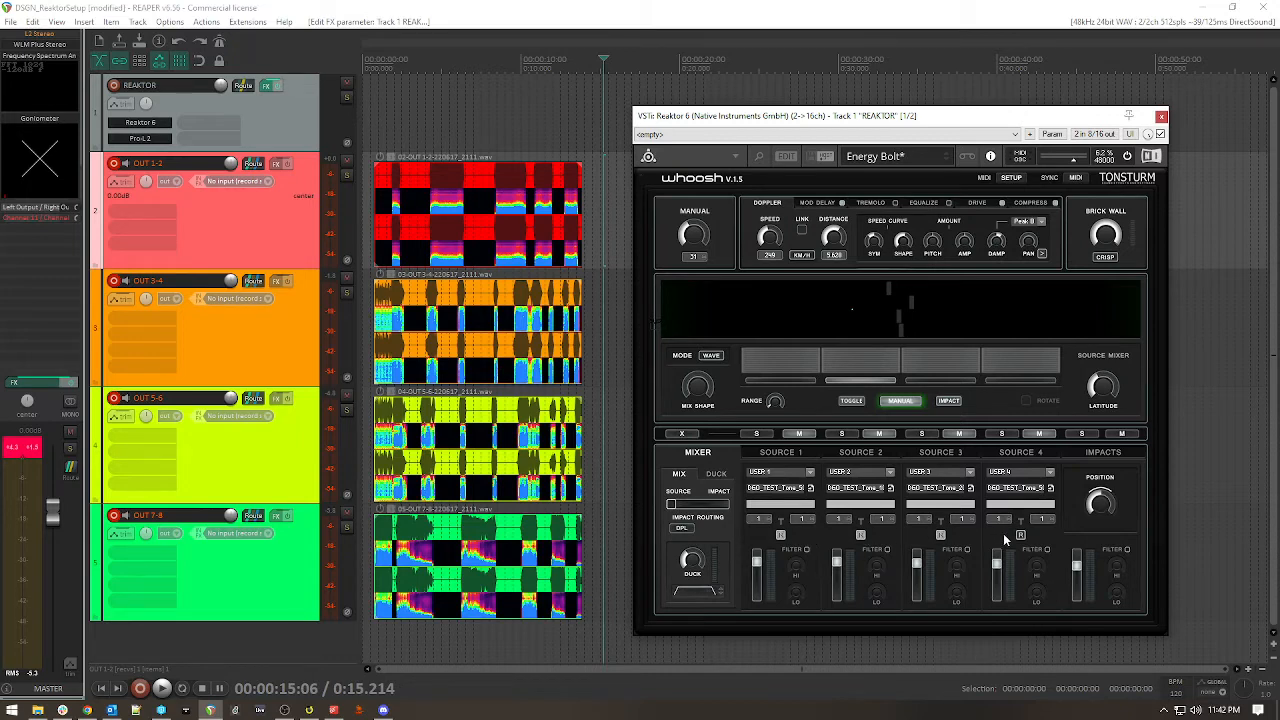
Expand and collapse Source 1's slot grid in the mixer, and nudge the sound object in the motion display
{"action": "left_click", "coordinate": [809, 472]}
{"action": "left_click", "coordinate": [811, 490]}
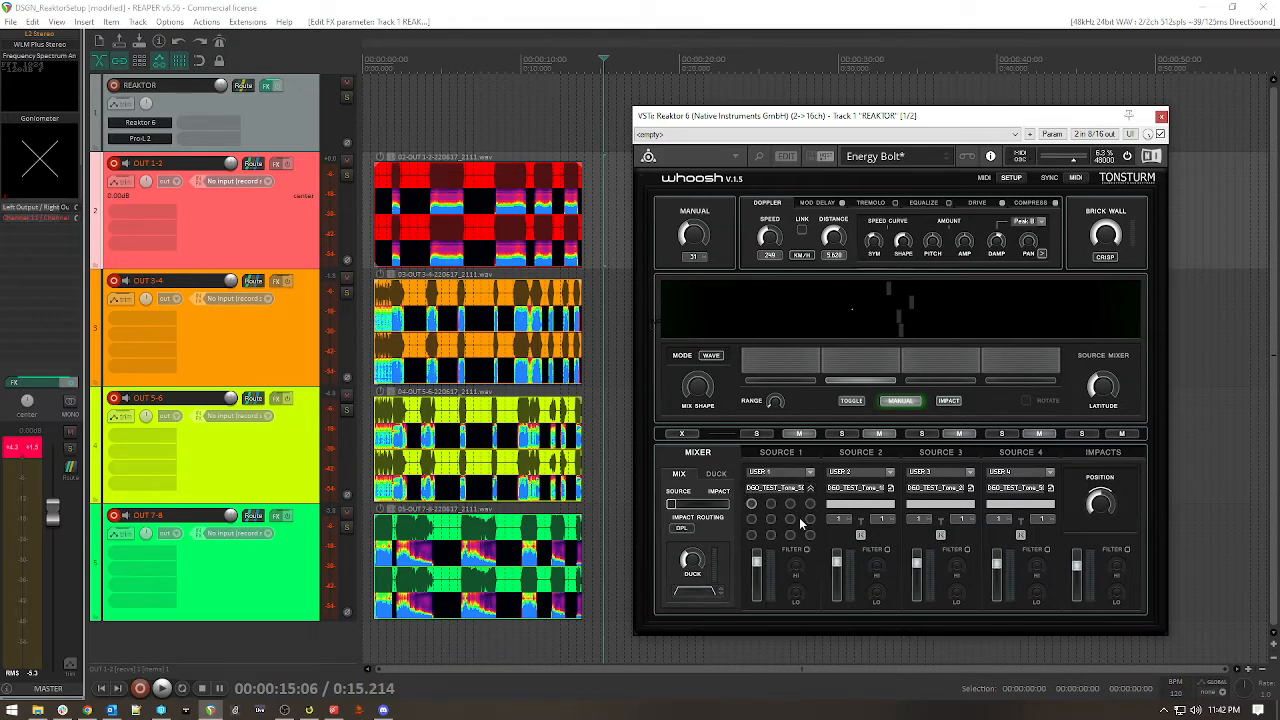
{"action": "left_click", "coordinate": [811, 488]}
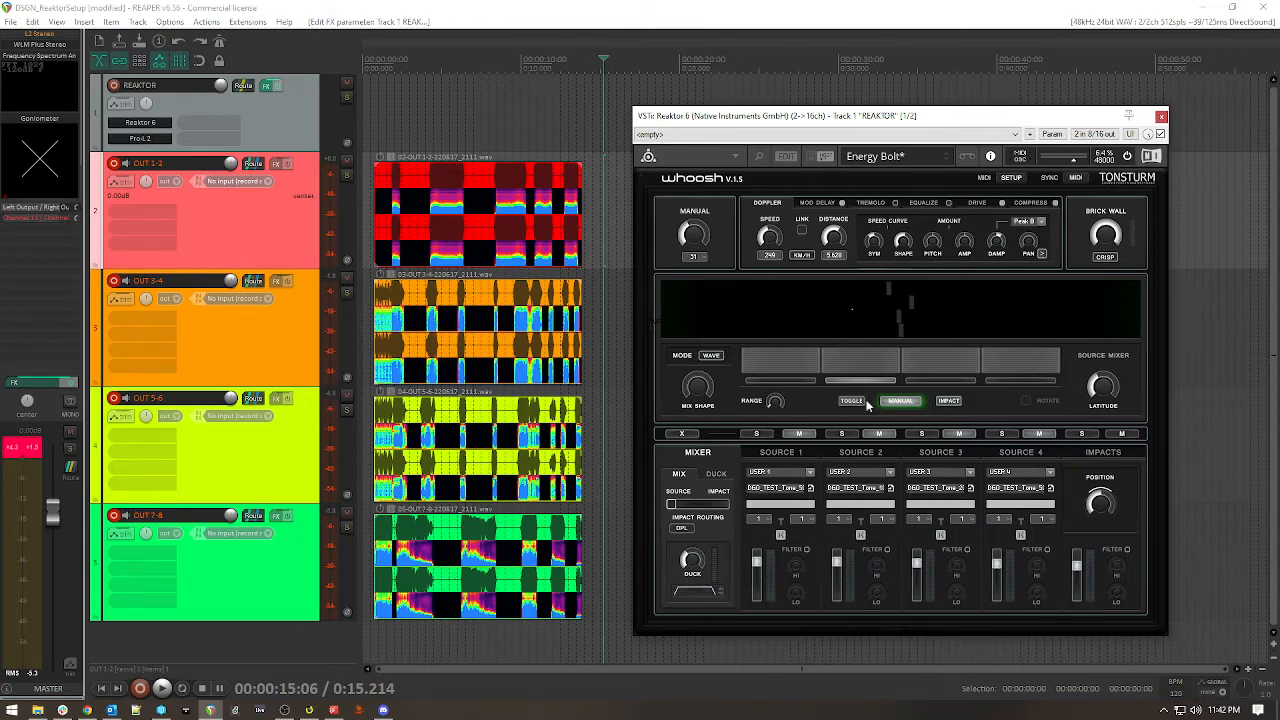
{"action": "mouse_move", "coordinate": [845, 313]}
{"action": "left_mouse_down"}
{"action": "mouse_move", "coordinate": [920, 311]}
{"action": "mouse_move", "coordinate": [819, 312]}
{"action": "mouse_move", "coordinate": [1003, 316]}
{"action": "mouse_move", "coordinate": [835, 318]}
{"action": "left_mouse_up"}
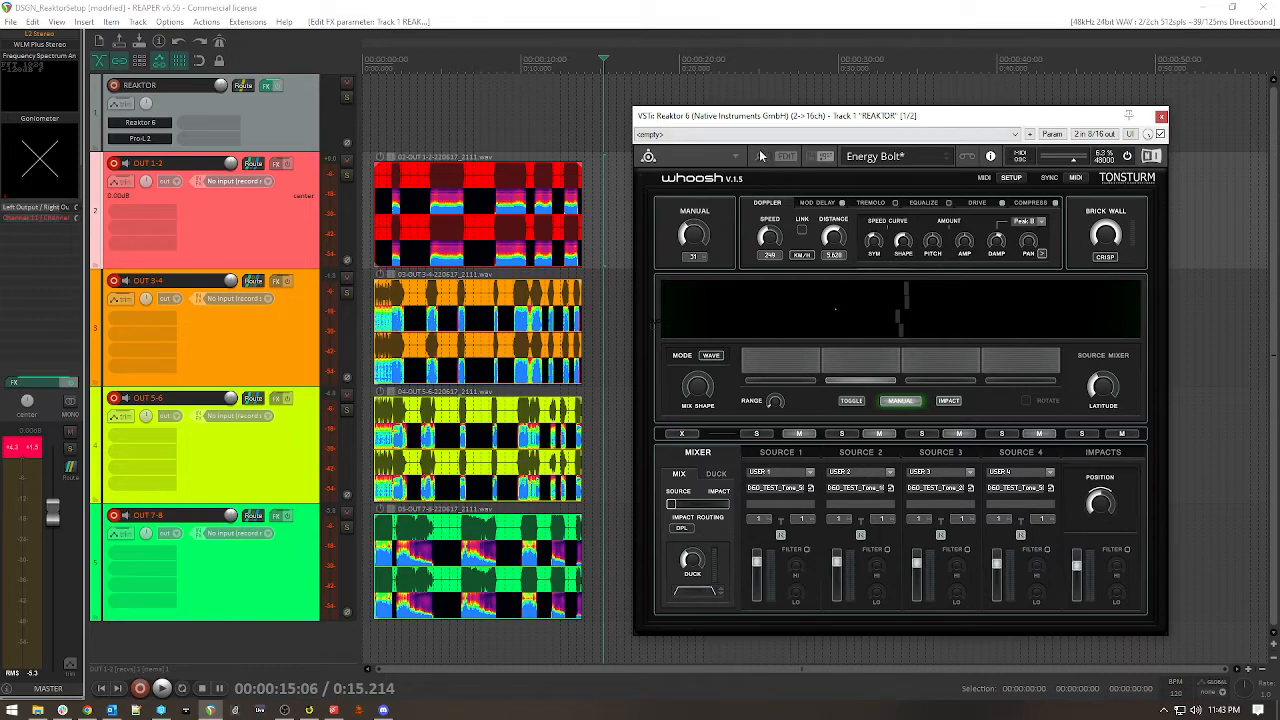
Turn on Reaktor's edit mode, reposition the enlarged plugin window and open the WHOOSH instrument's structure
{"action": "left_click_drag", "start_coordinate": [808, 128], "coordinate": [797, 120]}
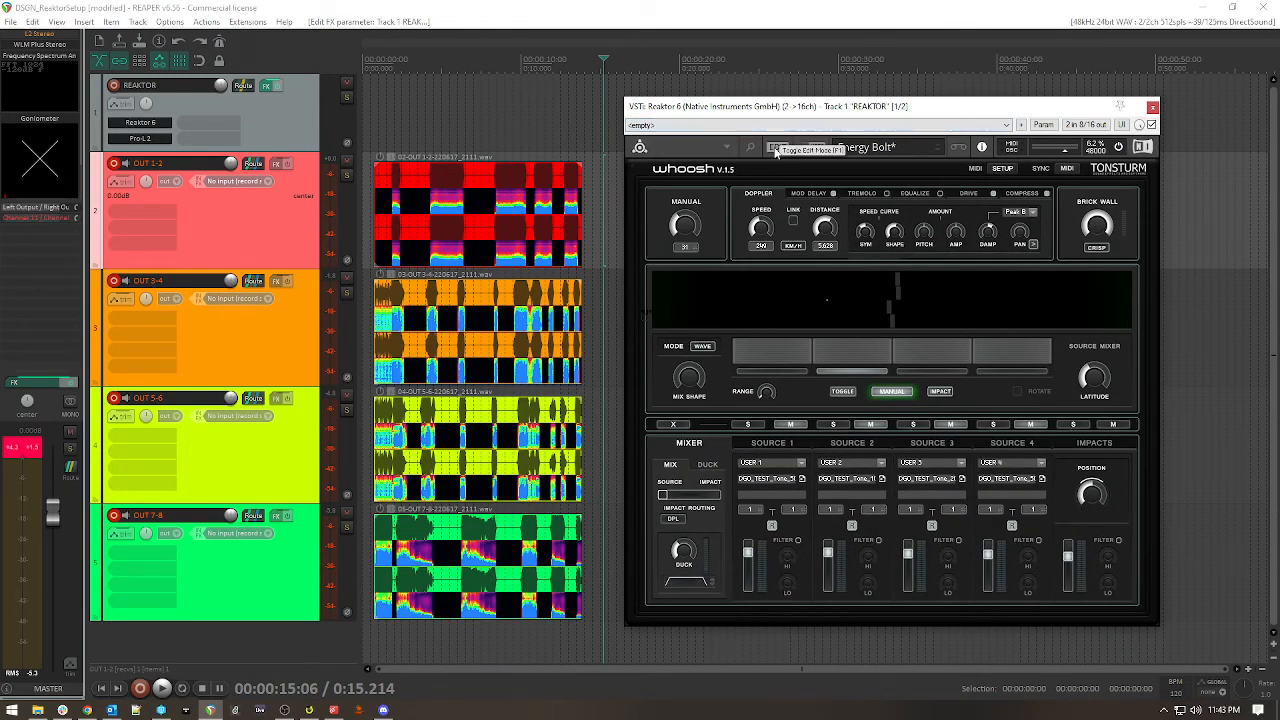
{"action": "left_click", "coordinate": [778, 147]}
{"action": "left_click", "coordinate": [773, 124]}
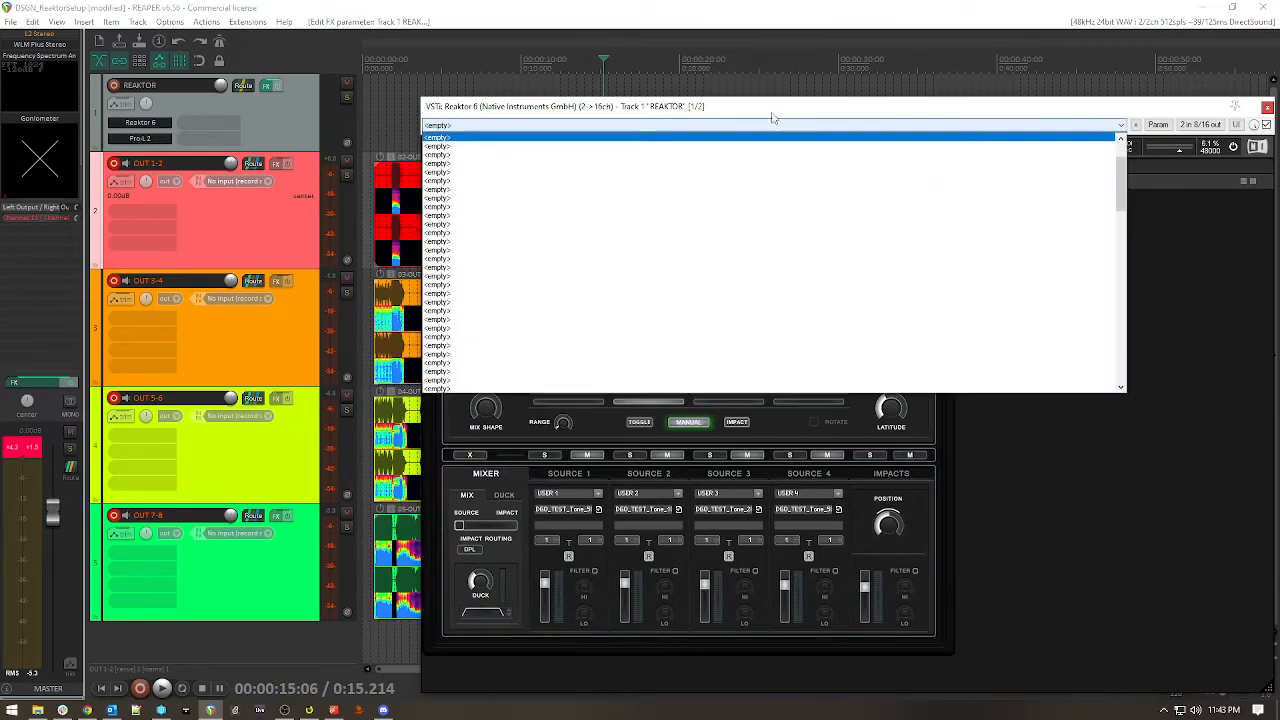
{"action": "left_click_drag", "start_coordinate": [811, 116], "coordinate": [727, 76]}
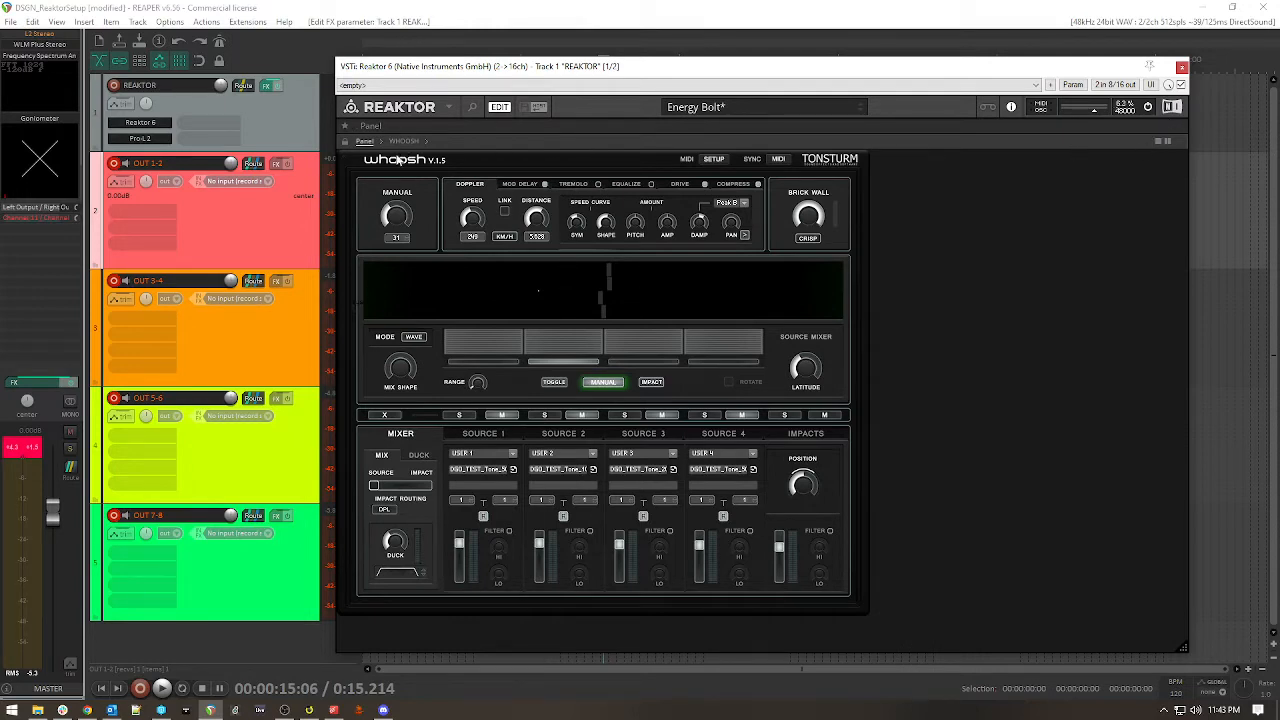
{"action": "left_click", "coordinate": [403, 142]}
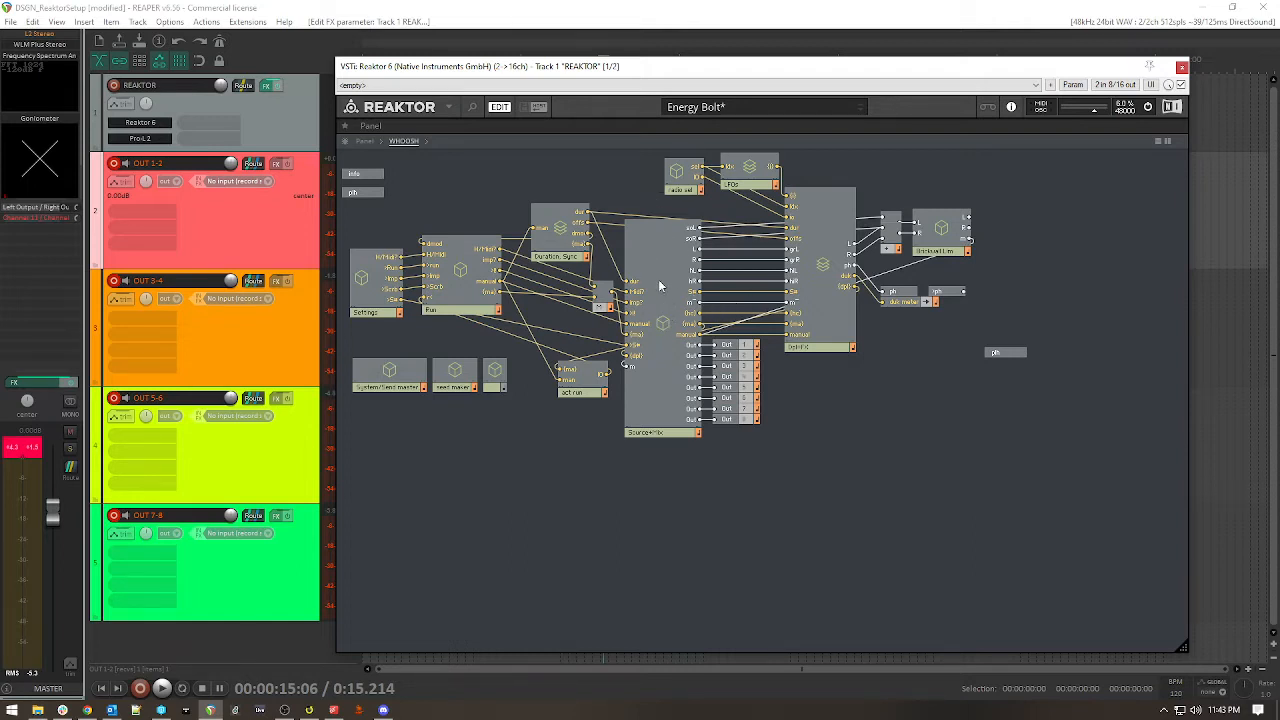
Go back to the panel view, reopen the WHOOSH structure and select the eight output terminals fed by Source+Mix
{"action": "left_click", "coordinate": [369, 126]}
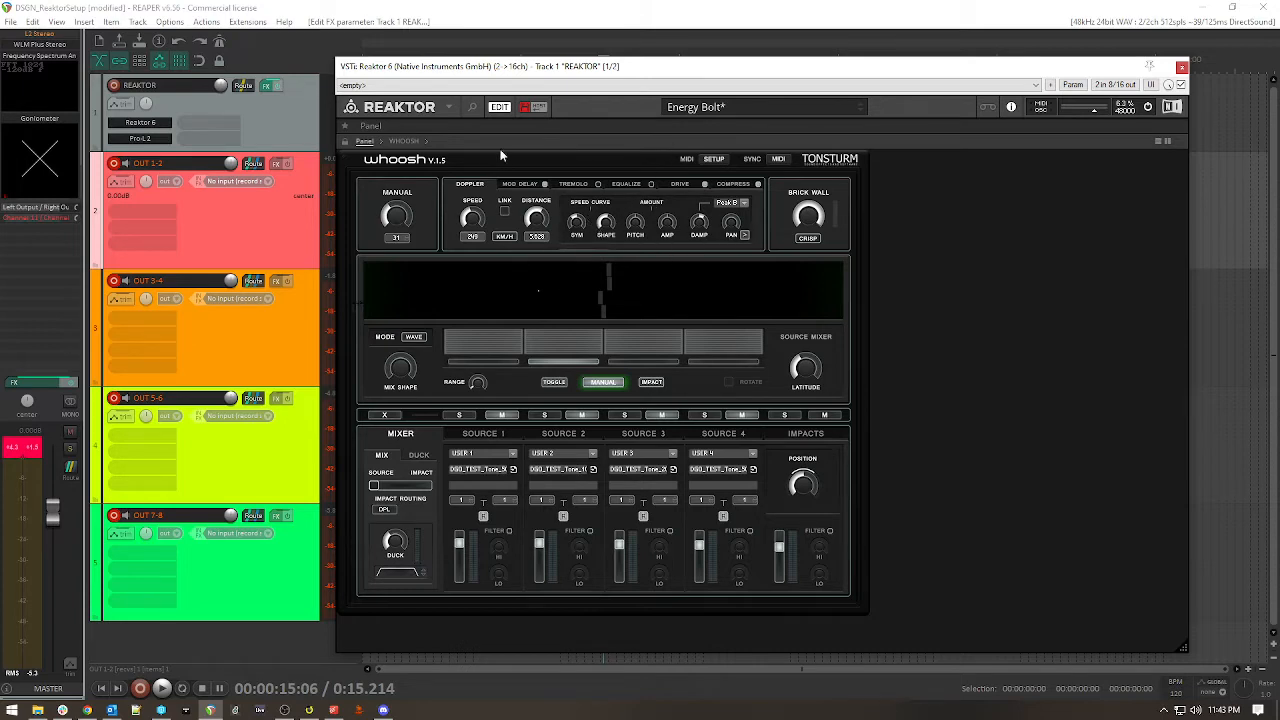
{"action": "left_click", "coordinate": [406, 141]}
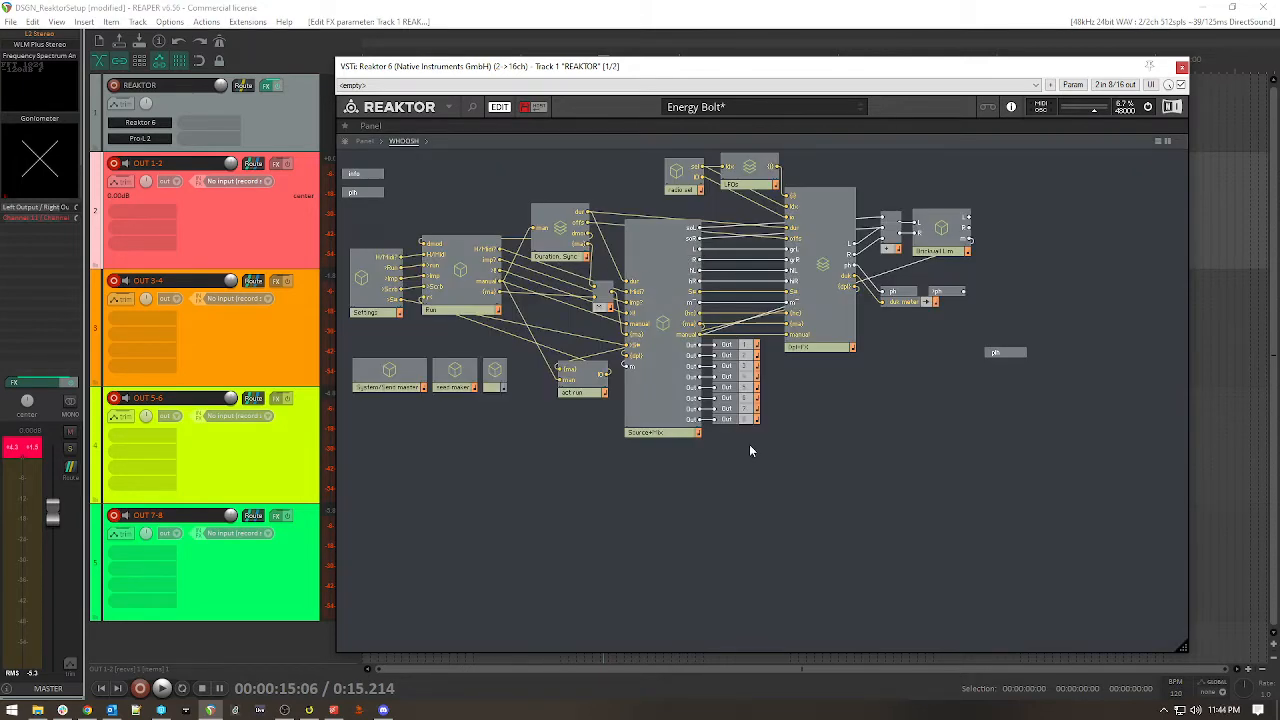
{"action": "left_click_drag", "start_coordinate": [747, 446], "coordinate": [726, 347]}
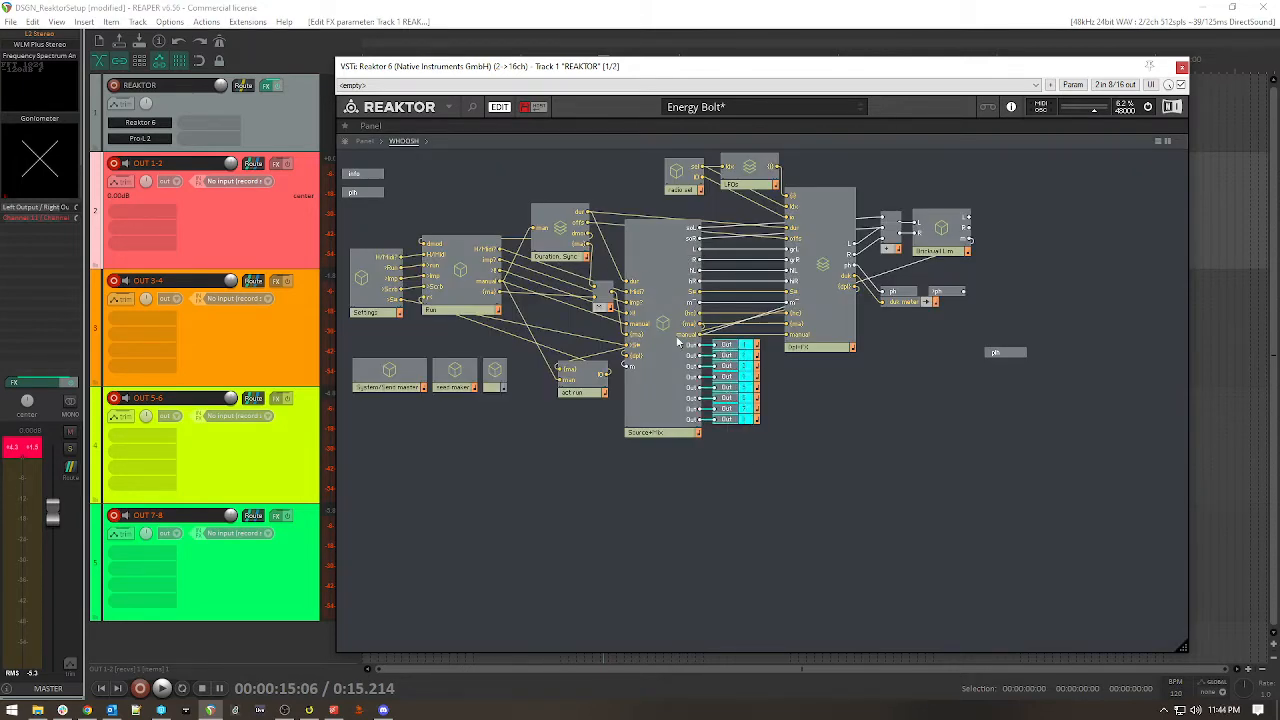
{"action": "left_click_drag", "start_coordinate": [740, 451], "coordinate": [717, 346]}
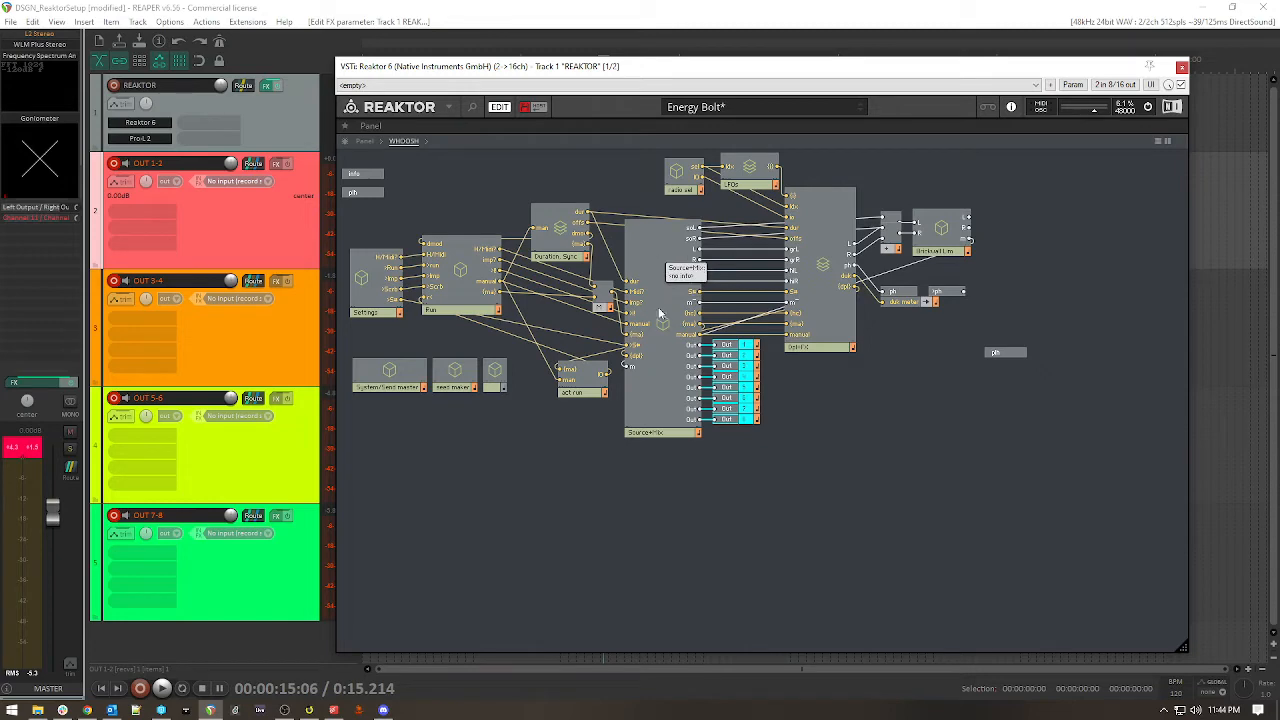
Open the structure through Source+Mix and Mix to Grain Mixes, check the panel's mixer mode, and return to Grain Mixes
{"action": "double_click", "coordinate": [660, 387]}
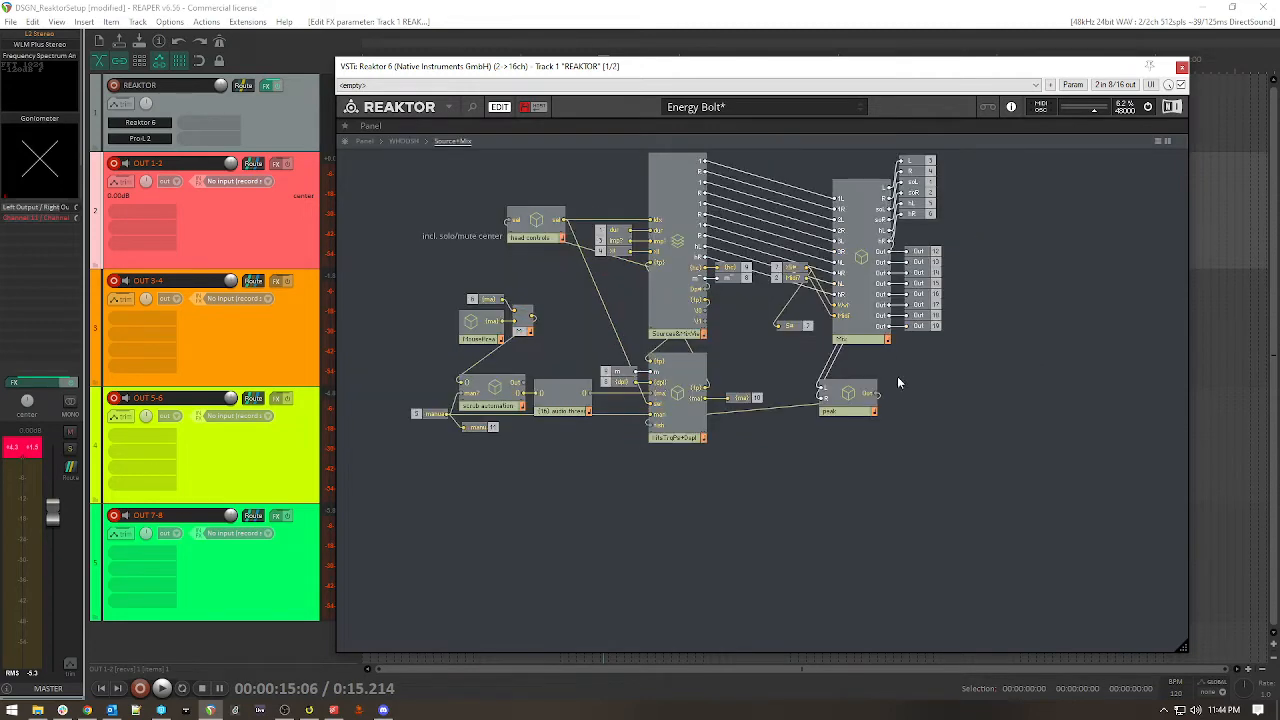
{"action": "double_click", "coordinate": [859, 230]}
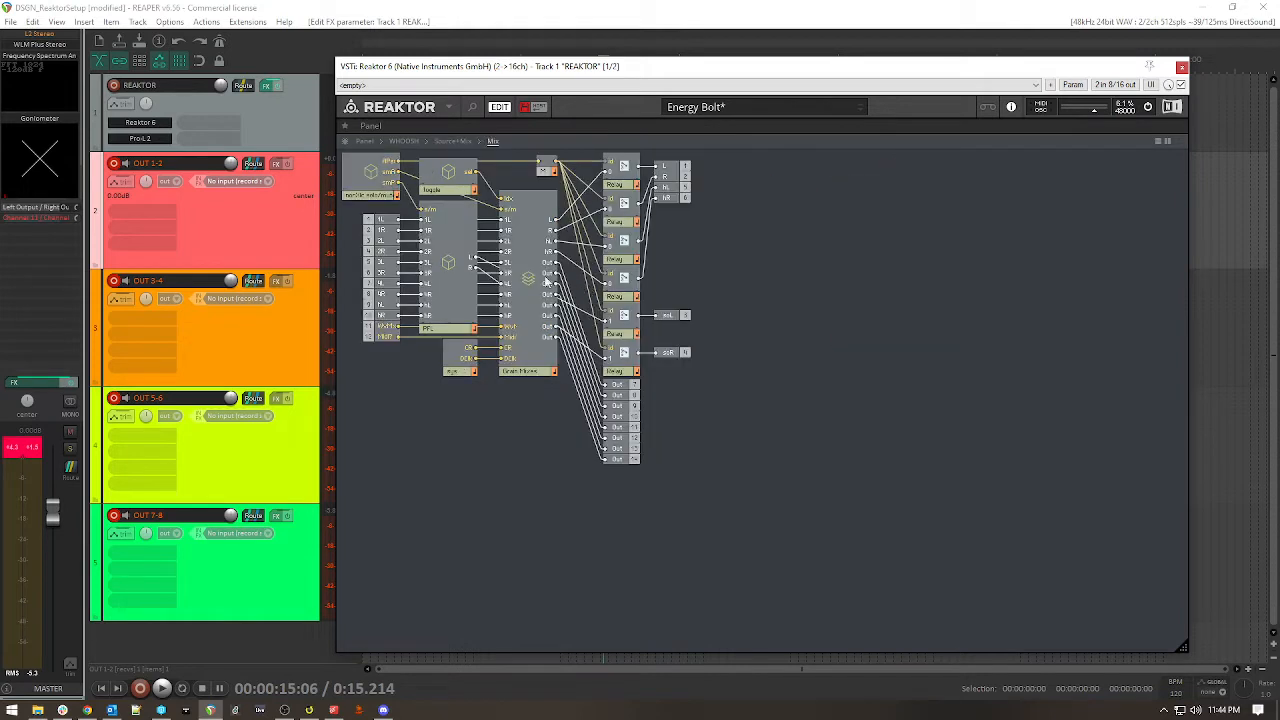
{"action": "double_click", "coordinate": [526, 246]}
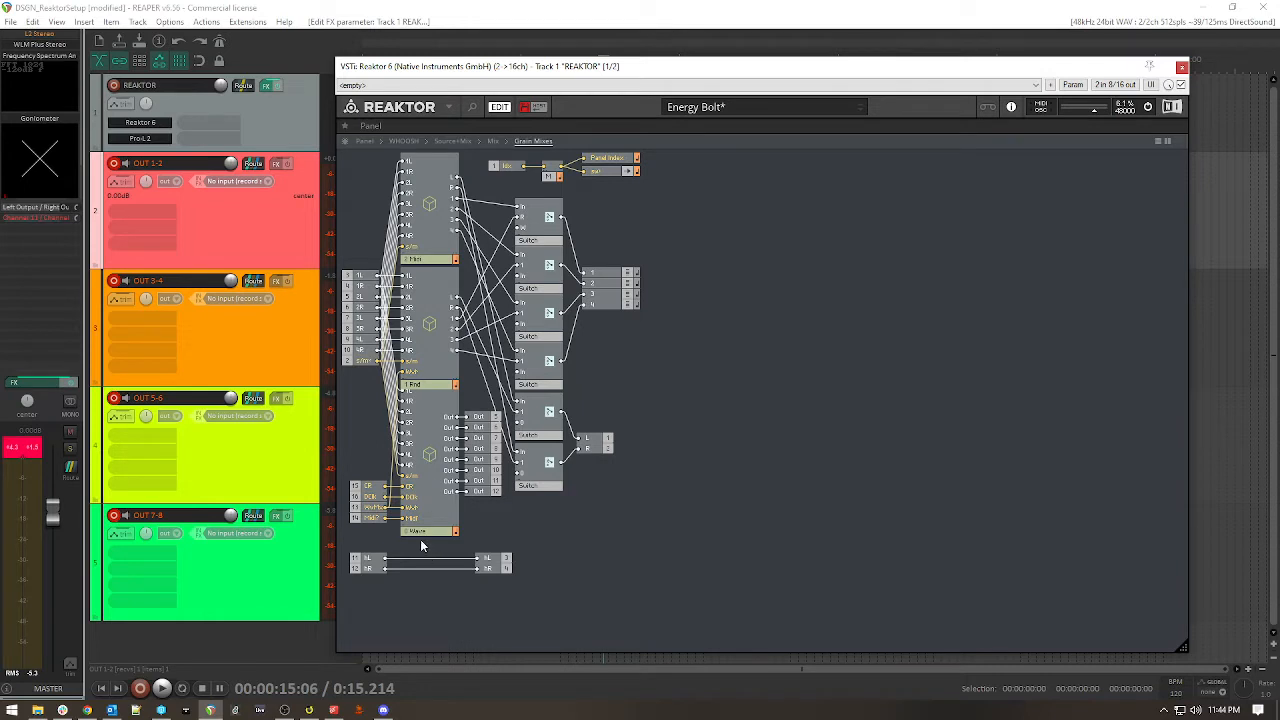
{"action": "left_click", "coordinate": [366, 142]}
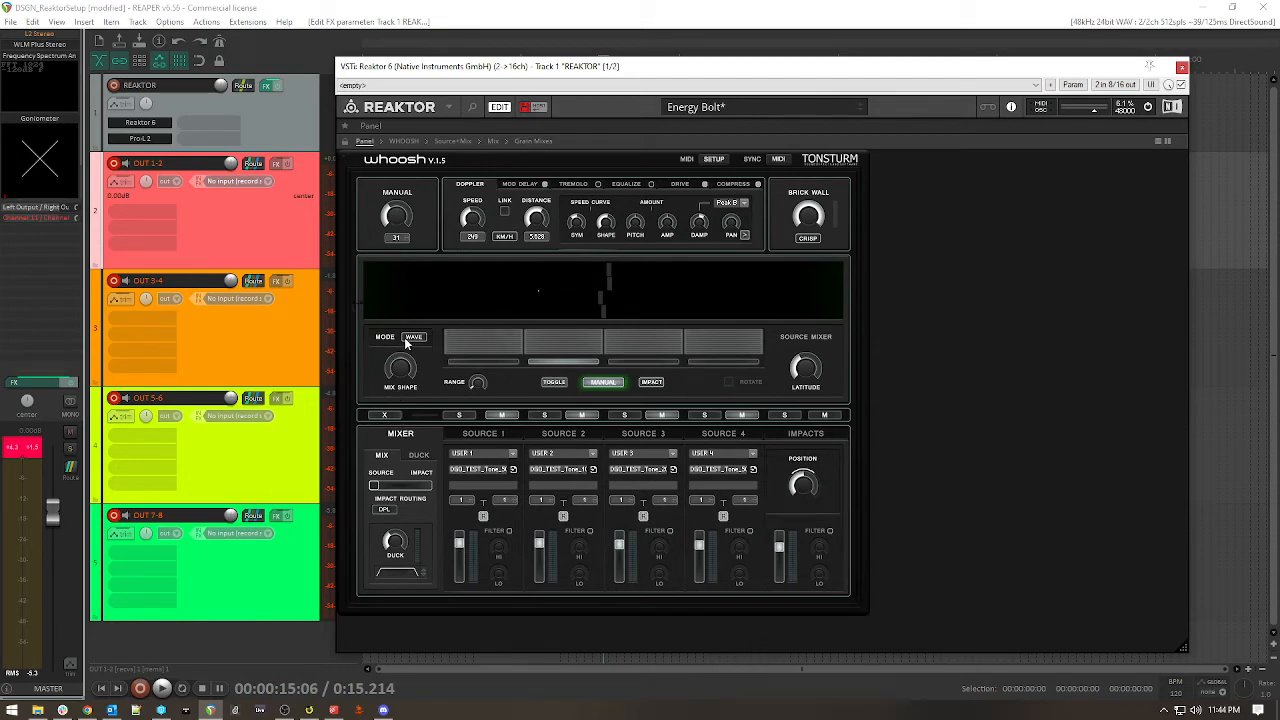
{"action": "left_click", "coordinate": [525, 140]}
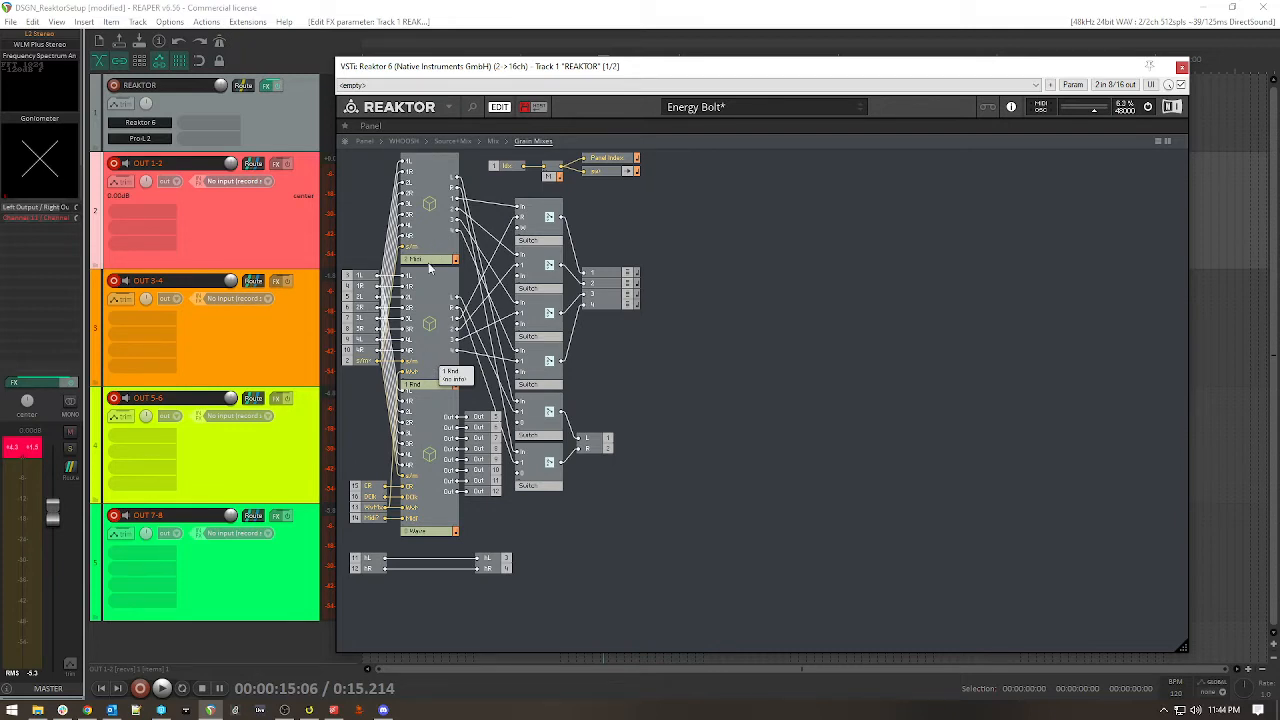
Open the 0 Wave macro and descend through WaveScan and core into the Core Cell
{"action": "double_click", "coordinate": [433, 490]}
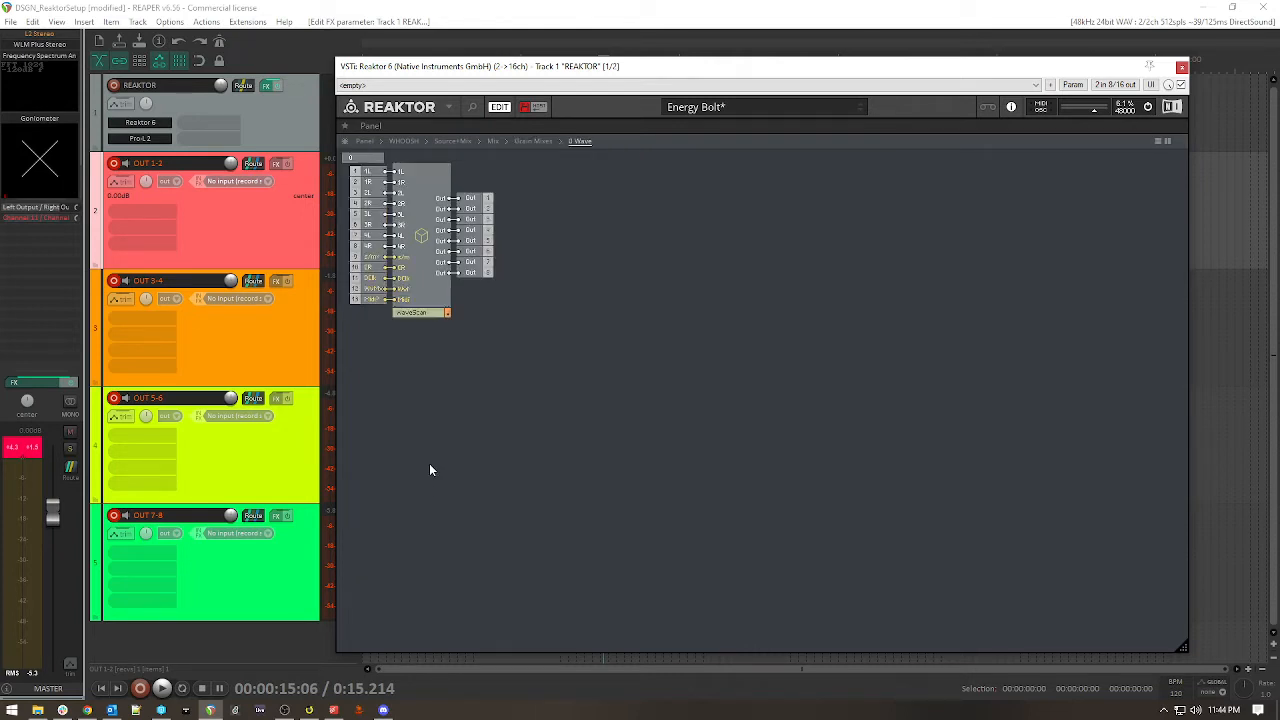
{"action": "double_click", "coordinate": [421, 183]}
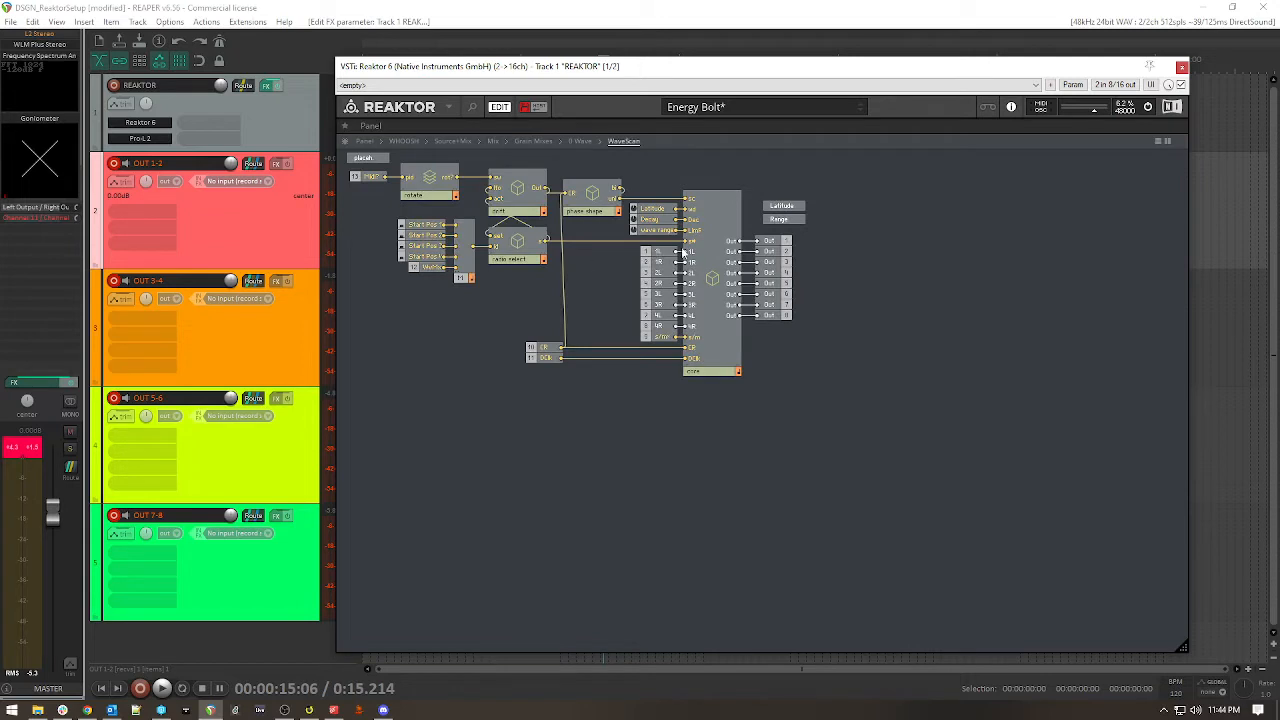
{"action": "double_click", "coordinate": [712, 226]}
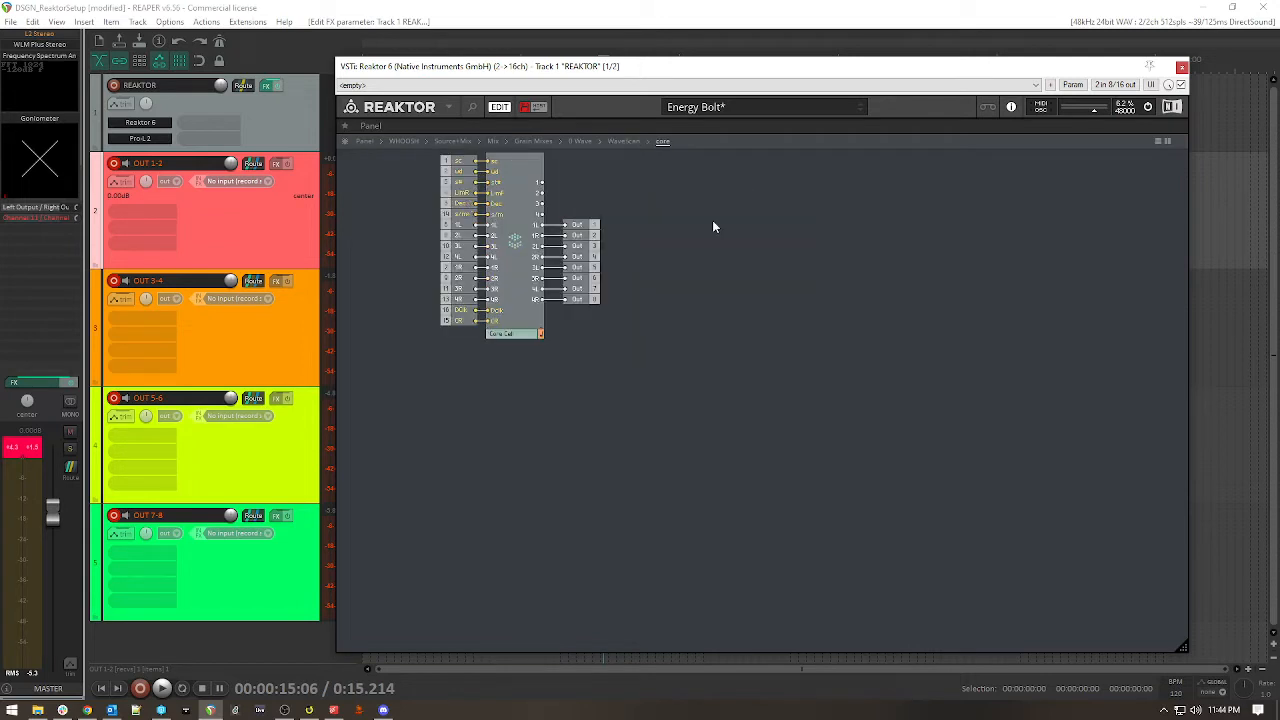
{"action": "double_click", "coordinate": [512, 240]}
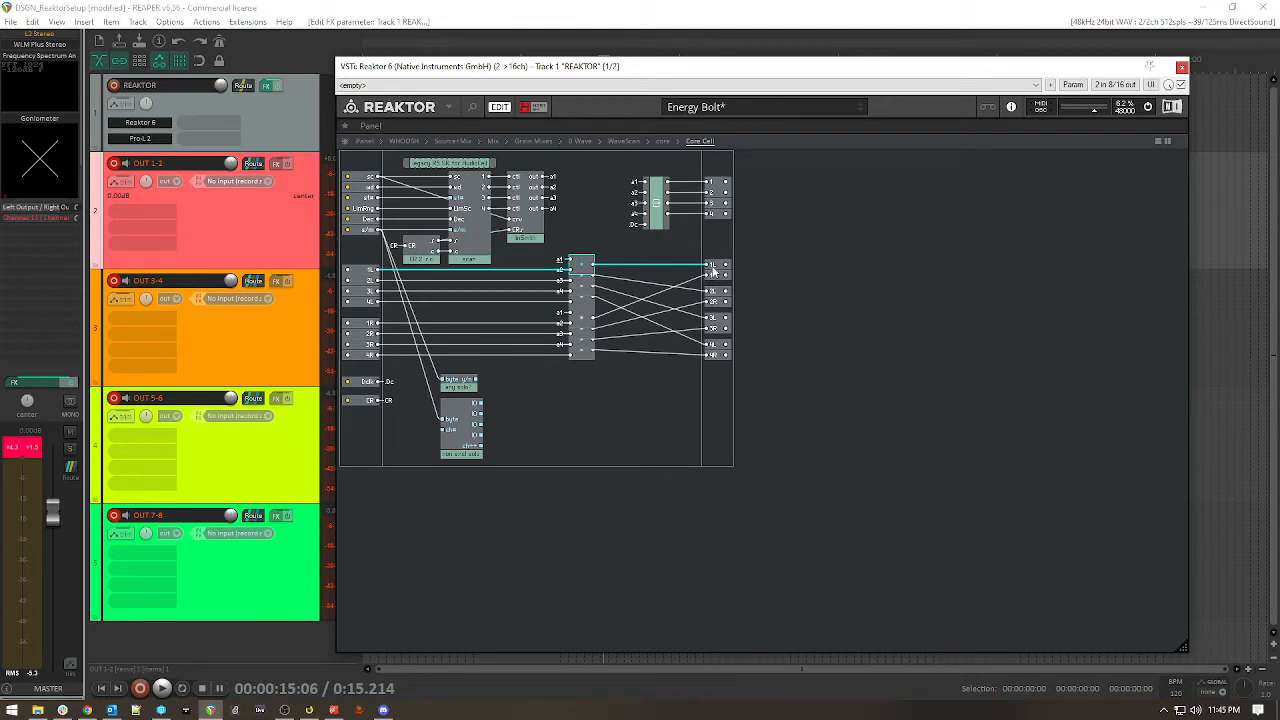
Add a new Out port to the Core Cell's output column, below the 4R output
{"action": "right_click", "coordinate": [716, 377]}
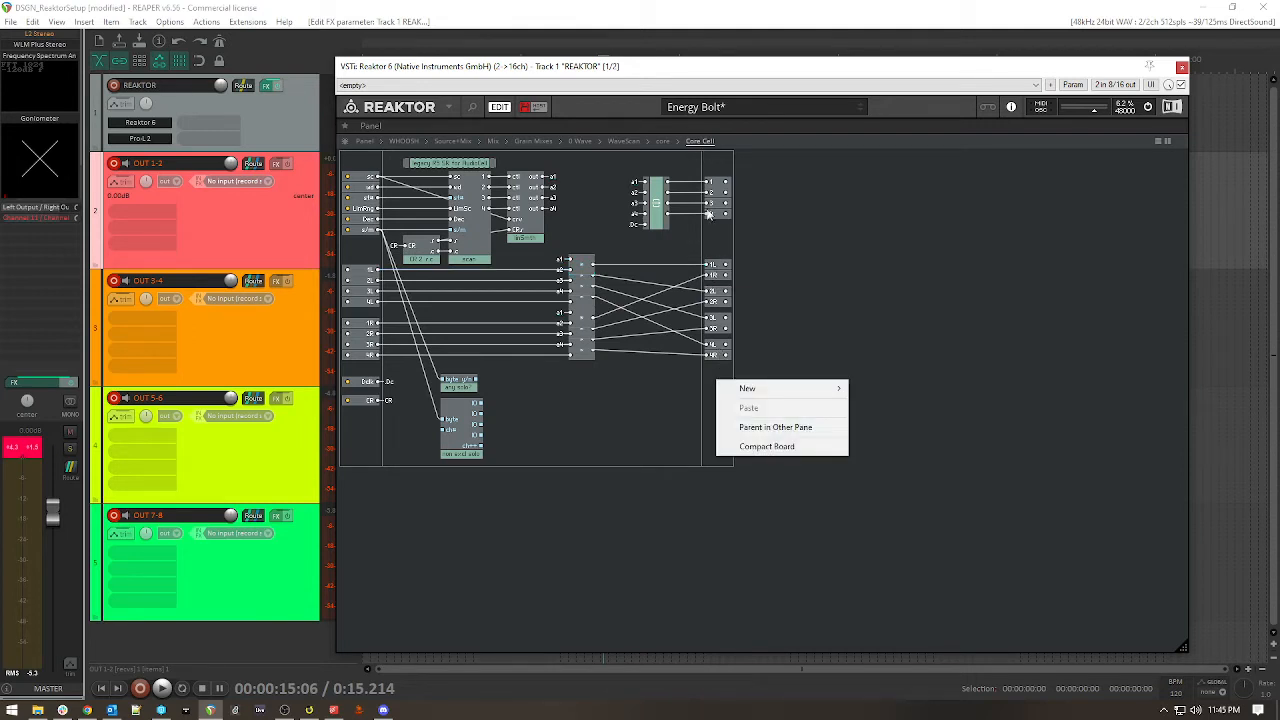
{"action": "left_click", "coordinate": [744, 190]}
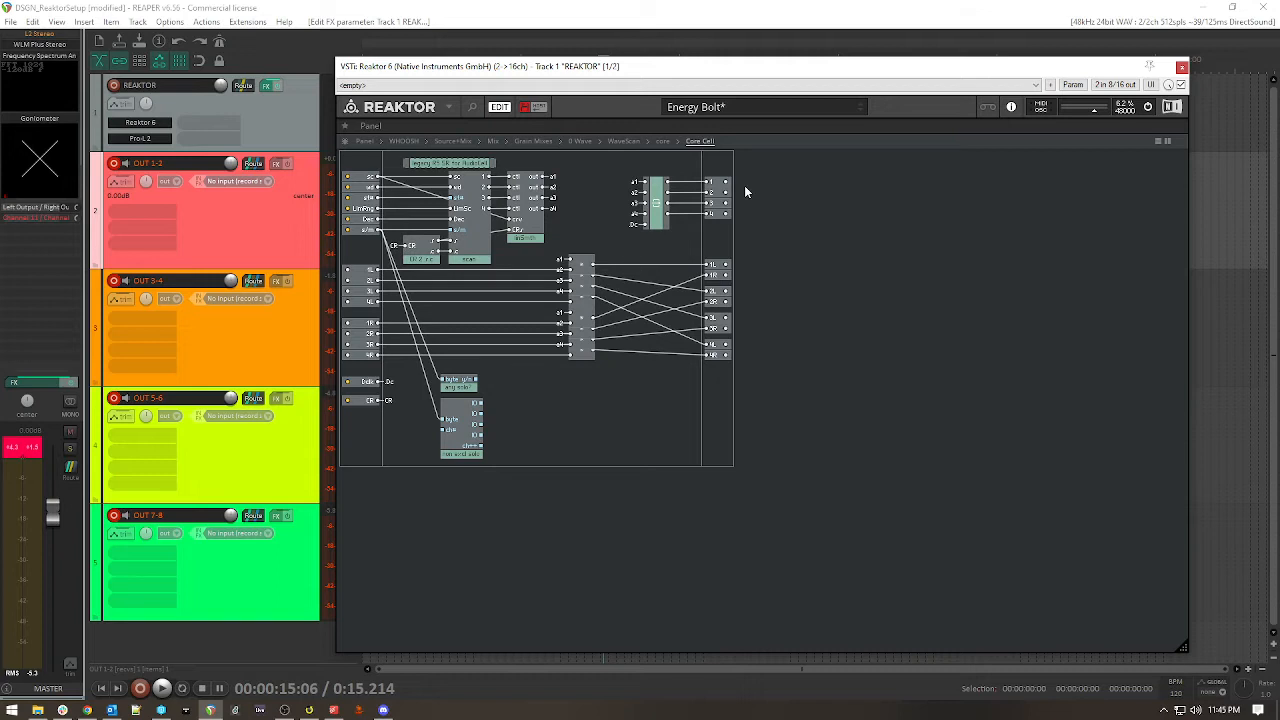
{"action": "right_click", "coordinate": [720, 411]}
{"action": "mouse_move", "coordinate": [768, 415]}
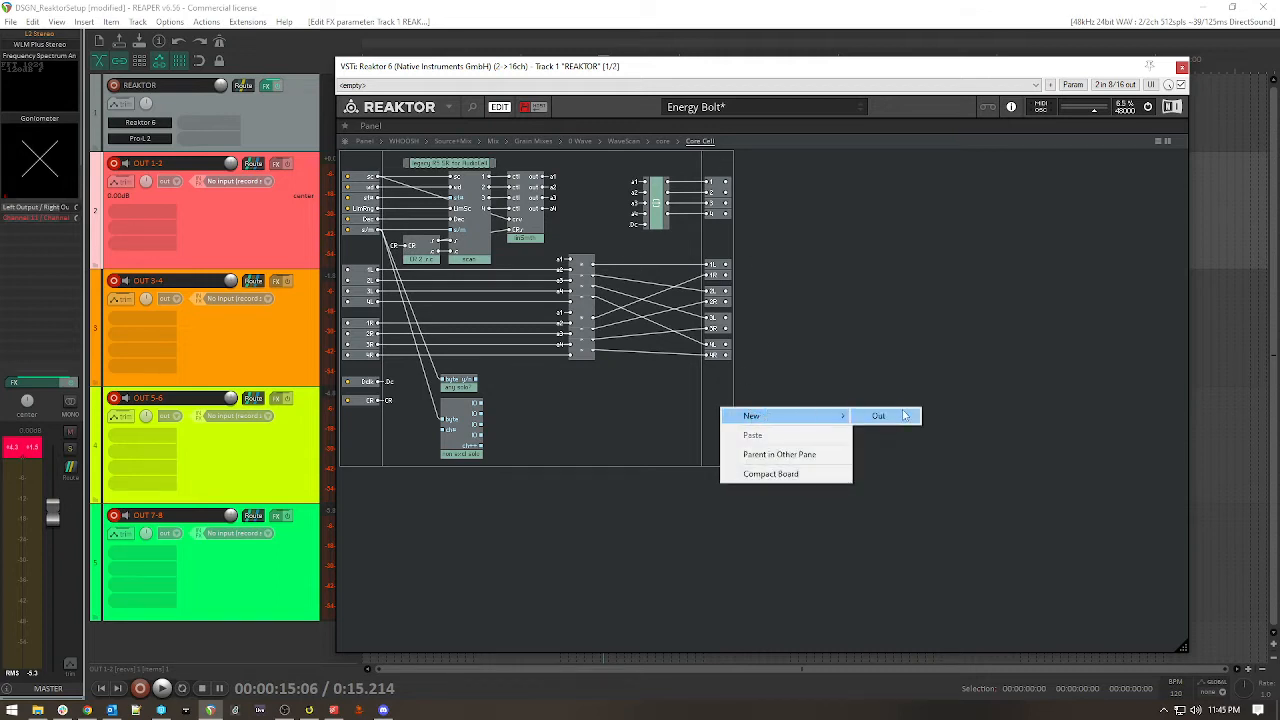
{"action": "left_click", "coordinate": [904, 415]}
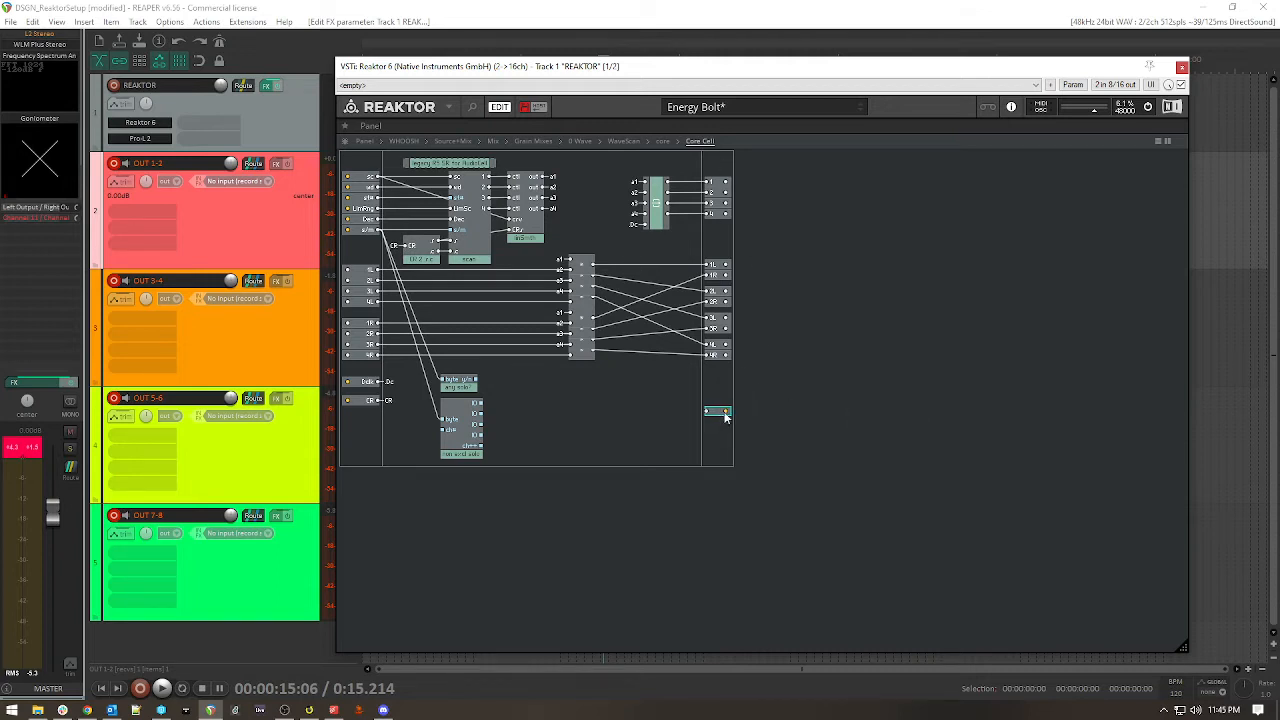
Open the new Out port's properties and set its signal mode to Audio
{"action": "left_click", "coordinate": [743, 430]}
{"action": "right_click", "coordinate": [718, 410]}
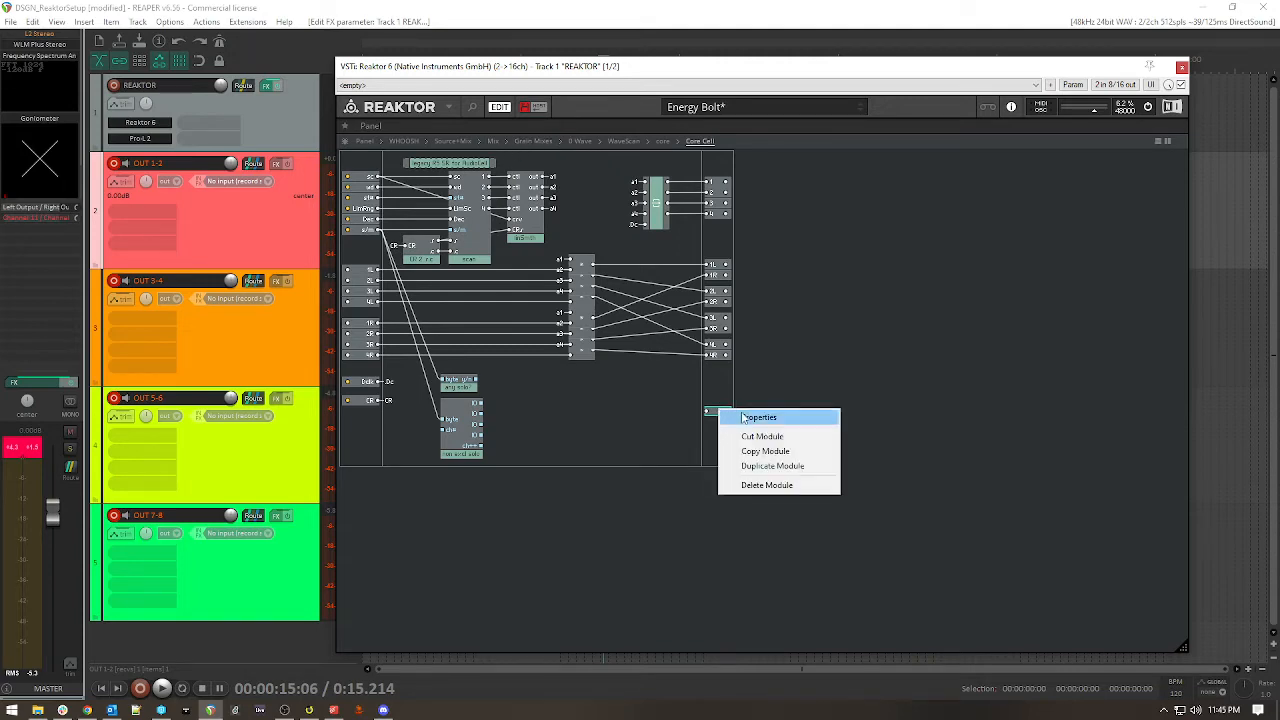
{"action": "left_click", "coordinate": [740, 416]}
{"action": "left_click", "coordinate": [475, 212]}
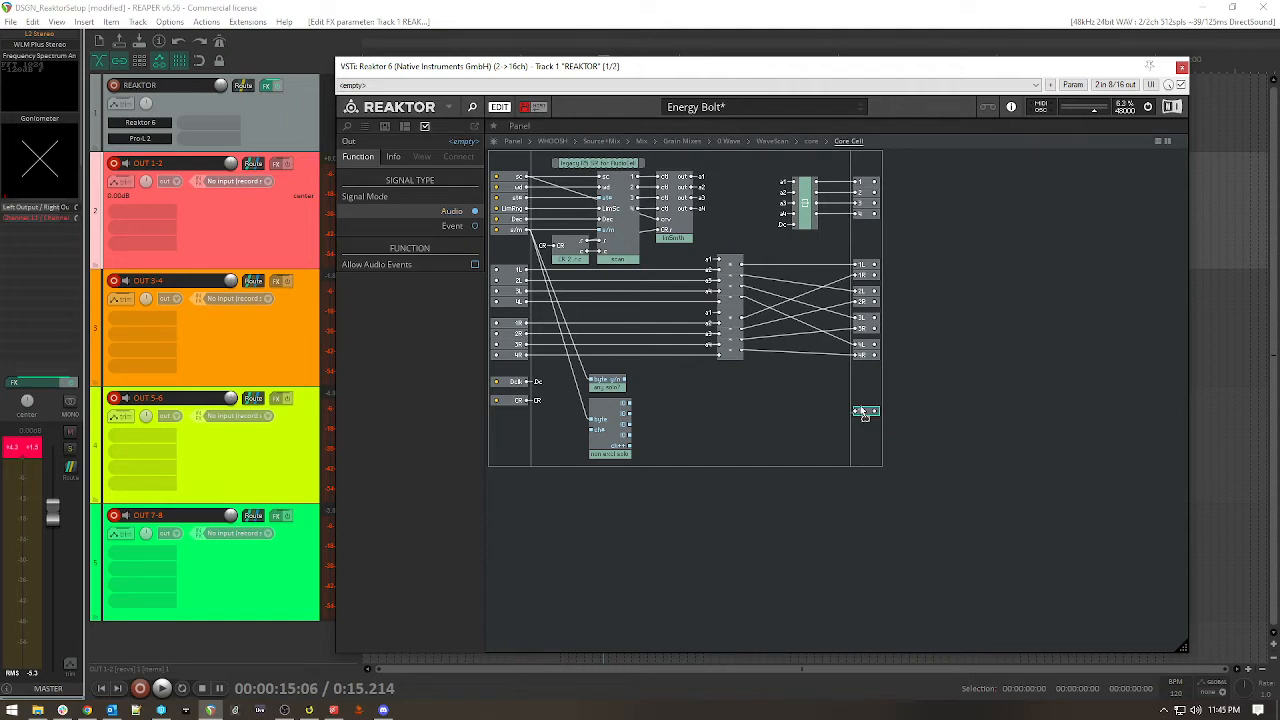
Inspect the Core Cell's output ports at the core level and return inside the Core Cell
{"action": "left_click", "coordinate": [810, 141]}
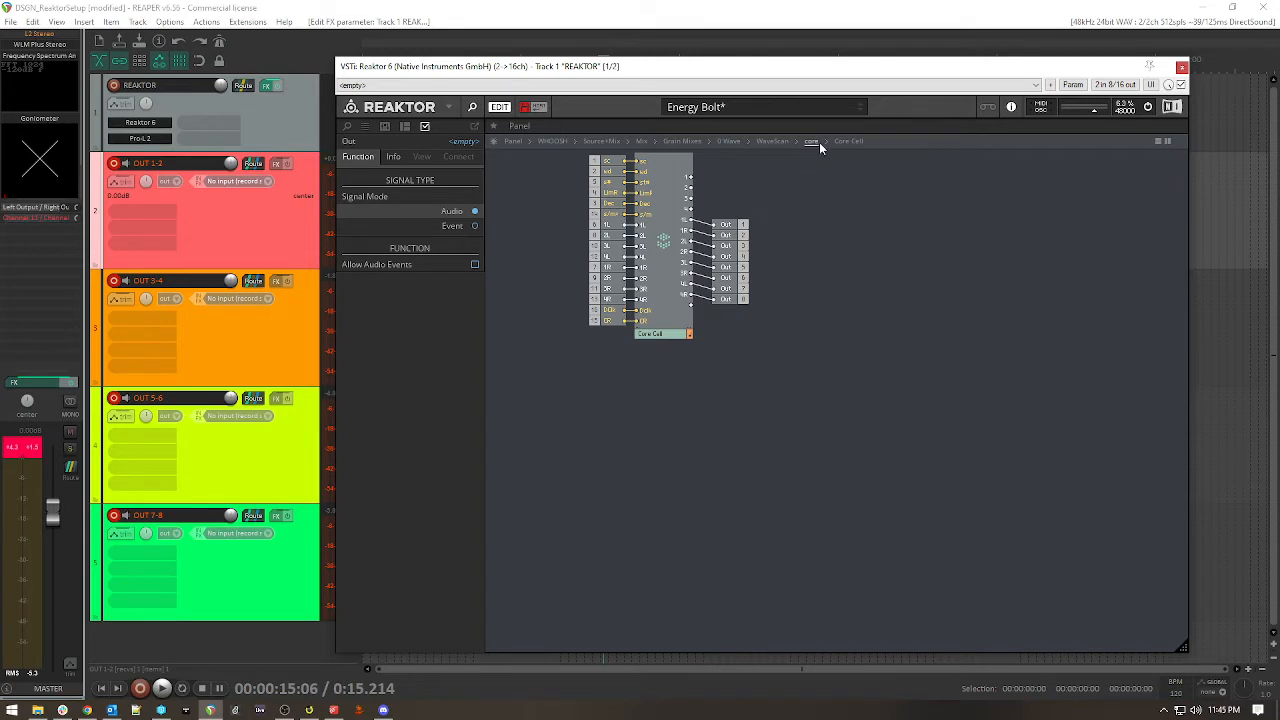
{"action": "left_click", "coordinate": [846, 141]}
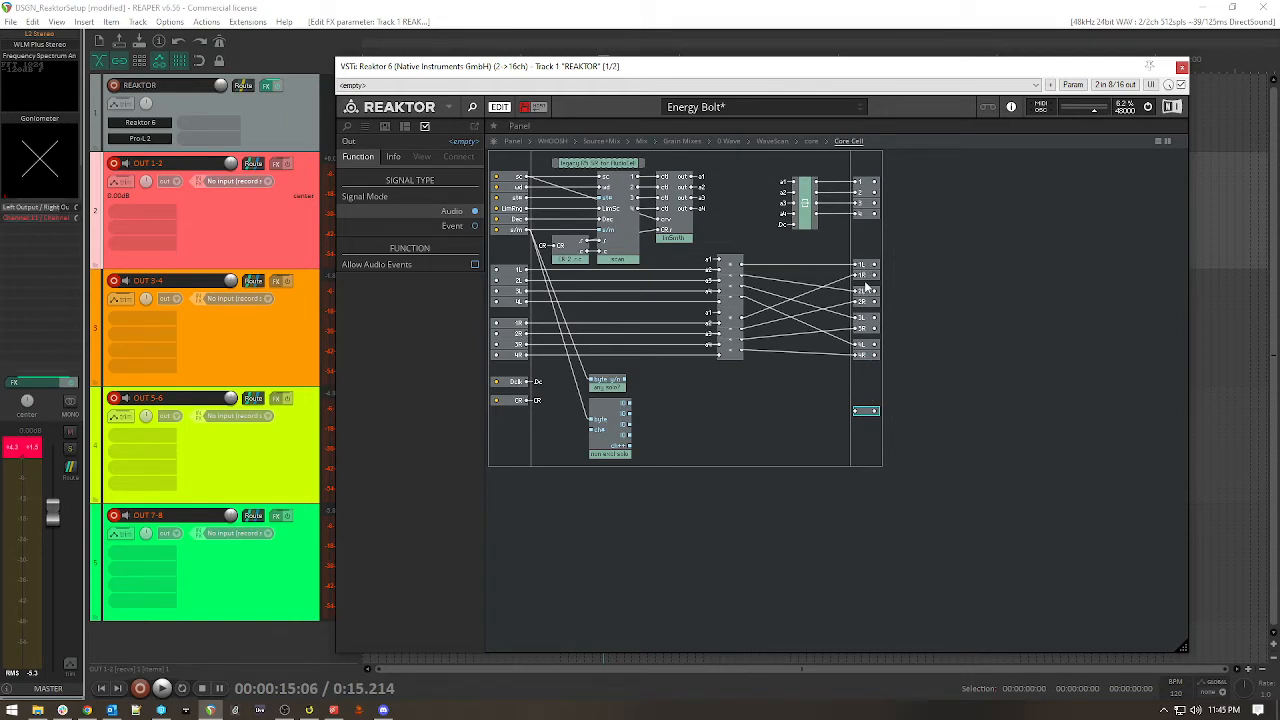
{"action": "left_click", "coordinate": [810, 141]}
{"action": "left_click", "coordinate": [838, 141]}
Reposition the Reaktor plugin window so the REAPER timeline above it is exposed
{"action": "left_click_drag", "start_coordinate": [631, 76], "coordinate": [647, 101]}
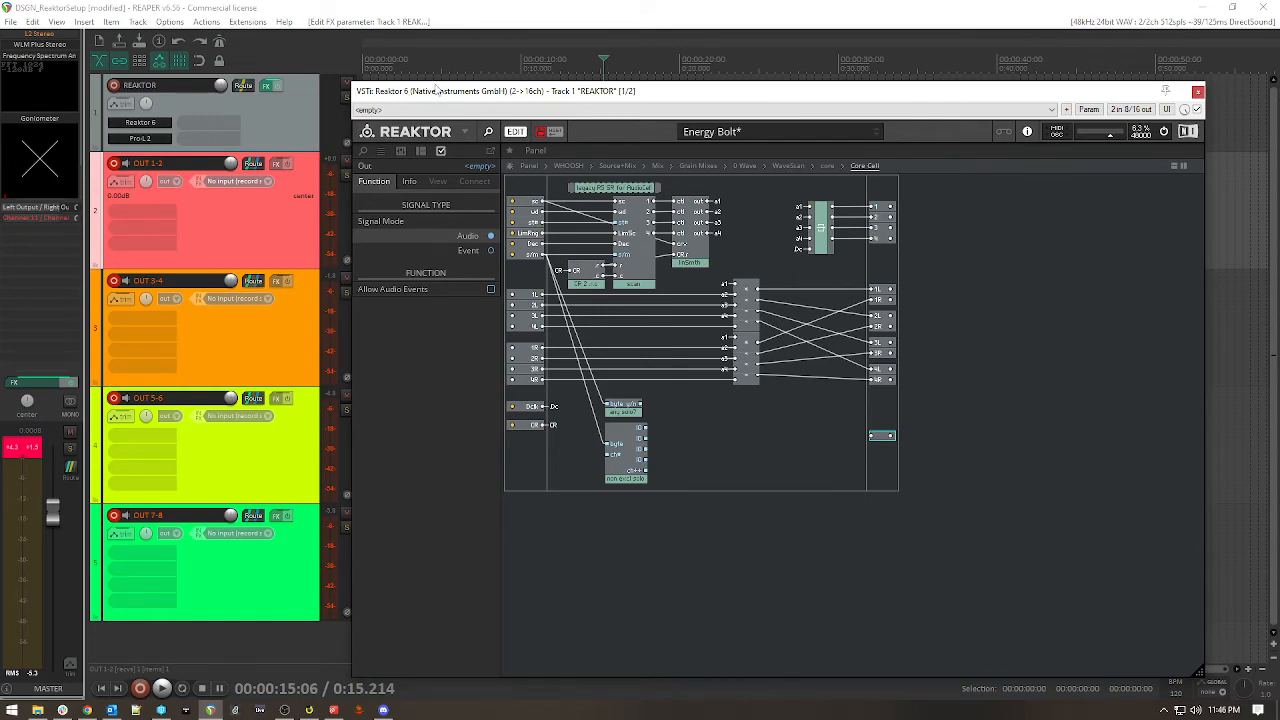
{"action": "left_click_drag", "start_coordinate": [435, 96], "coordinate": [444, 89]}
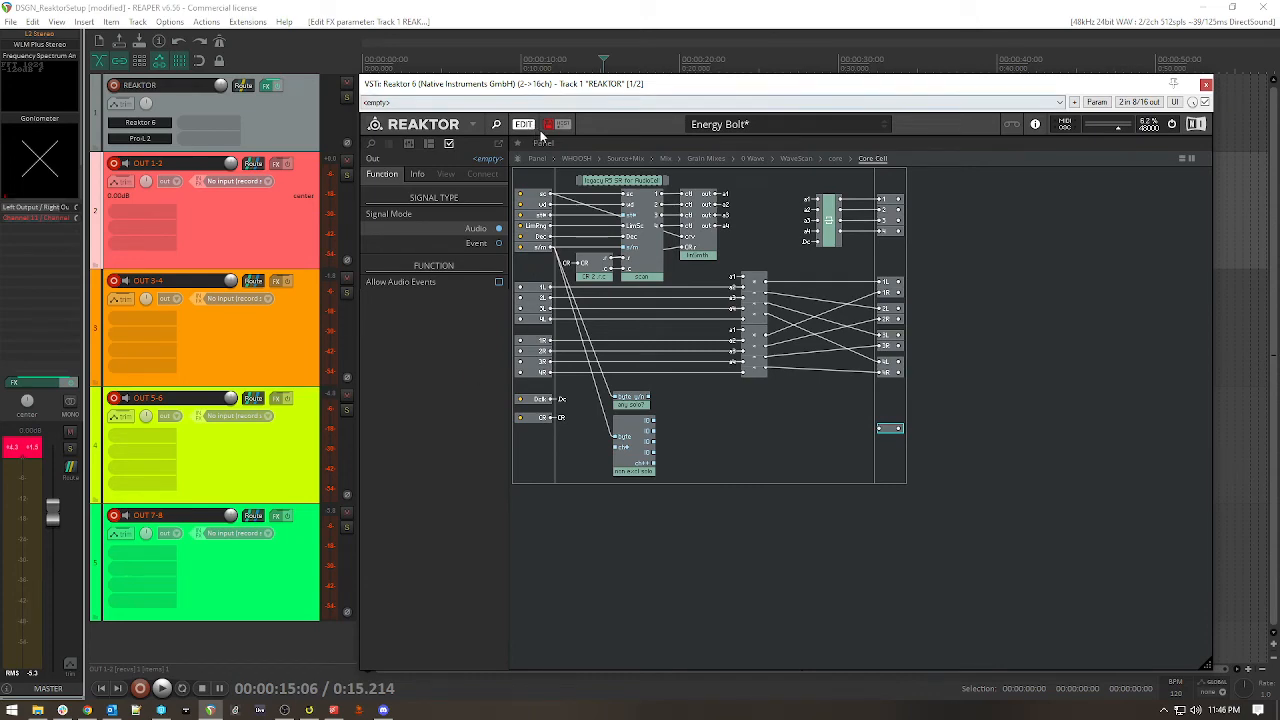
{"action": "left_click_drag", "start_coordinate": [583, 85], "coordinate": [576, 75]}
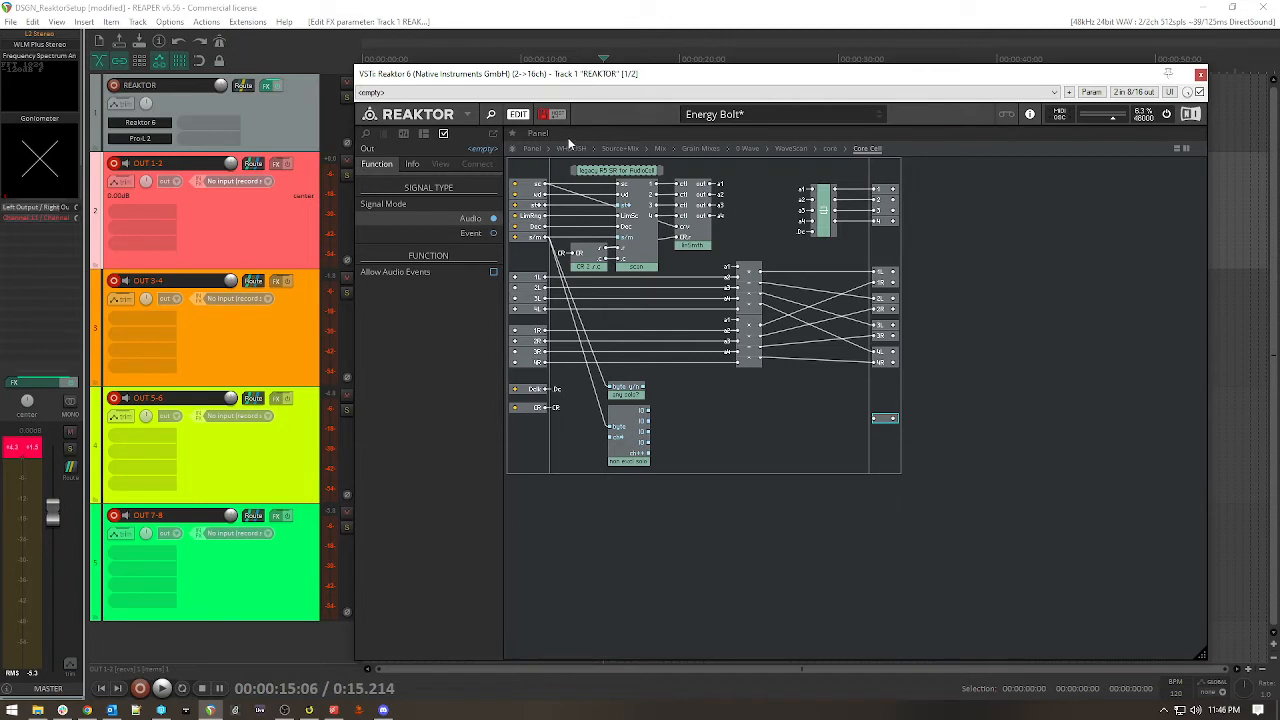
{"action": "left_click", "coordinate": [467, 115]}
{"action": "mouse_move", "coordinate": [480, 133]}
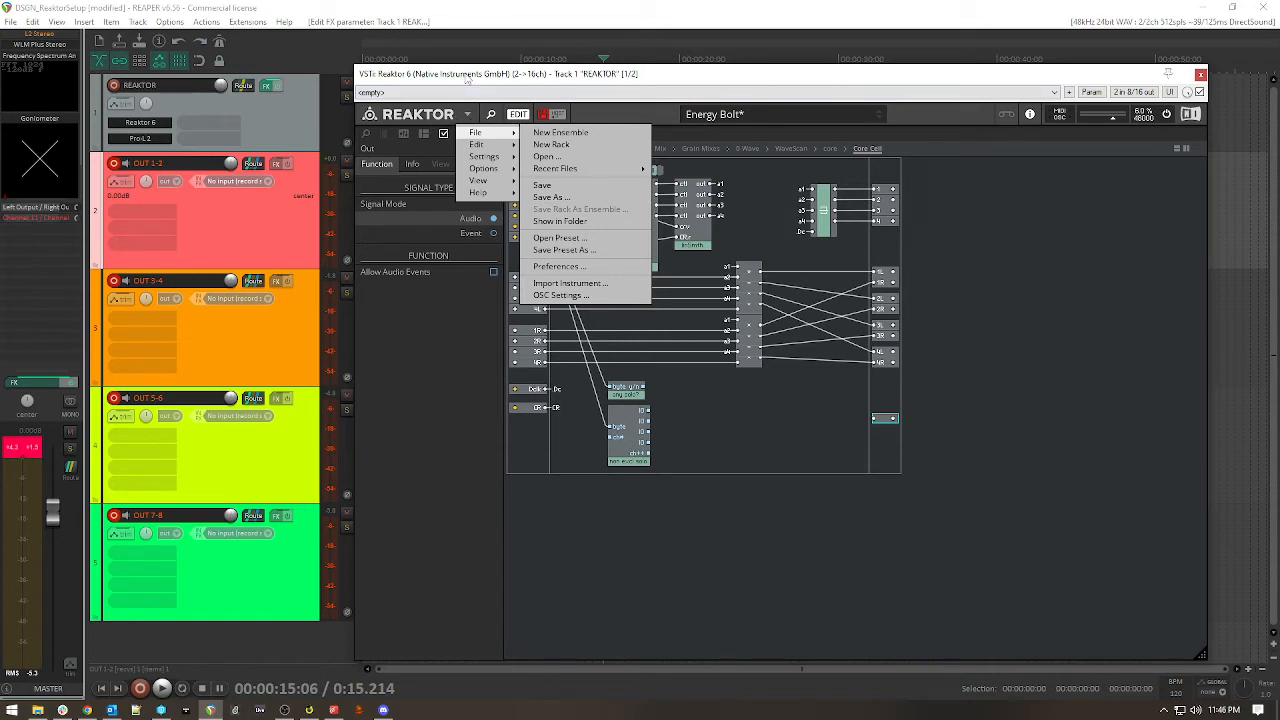
{"action": "left_click", "coordinate": [660, 92]}
{"action": "left_click", "coordinate": [691, 83]}
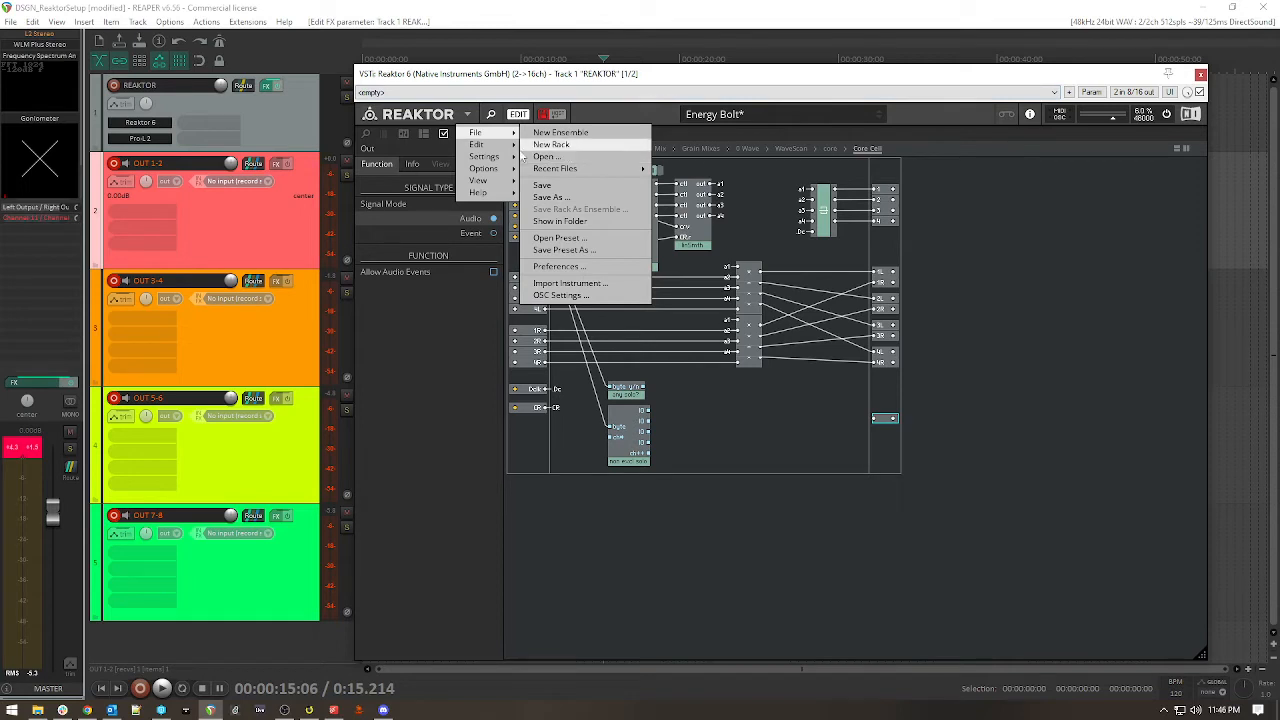
{"action": "left_click", "coordinate": [992, 256]}
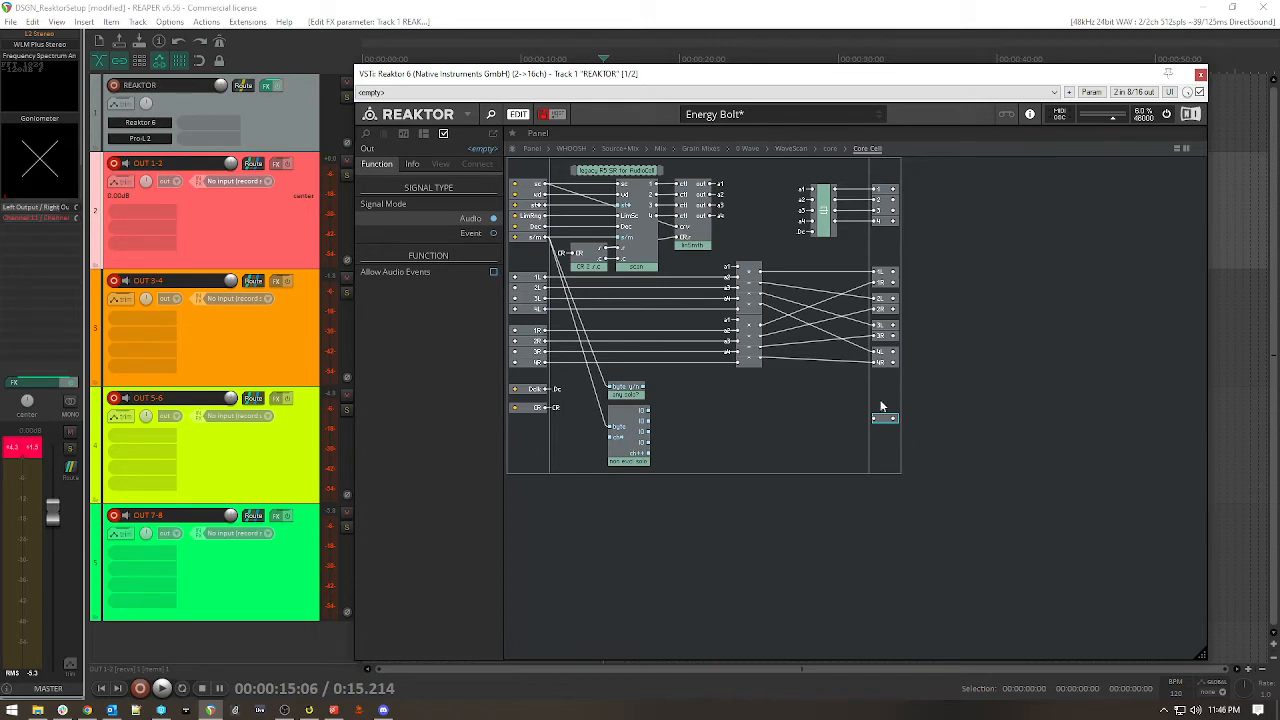
Select the 1L output for reference and delete the unwired Out port below the Core Cell's outputs
{"action": "left_click", "coordinate": [880, 272]}
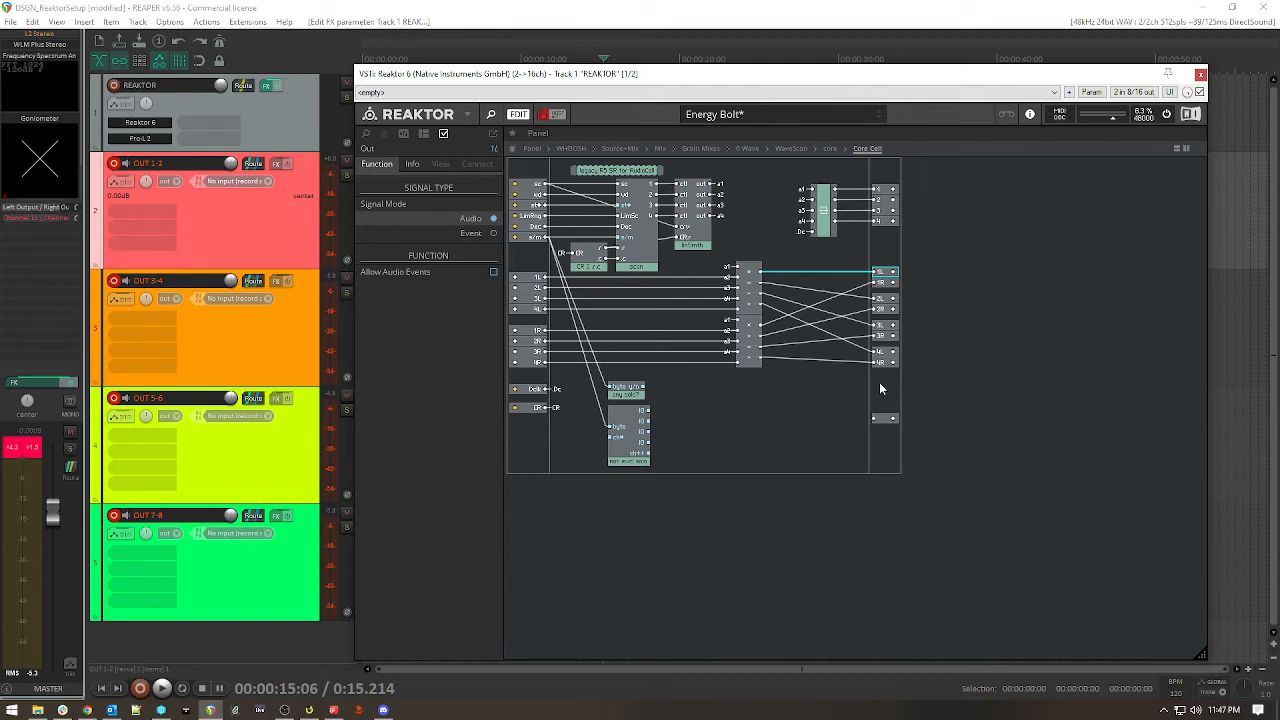
{"action": "left_click", "coordinate": [882, 420]}
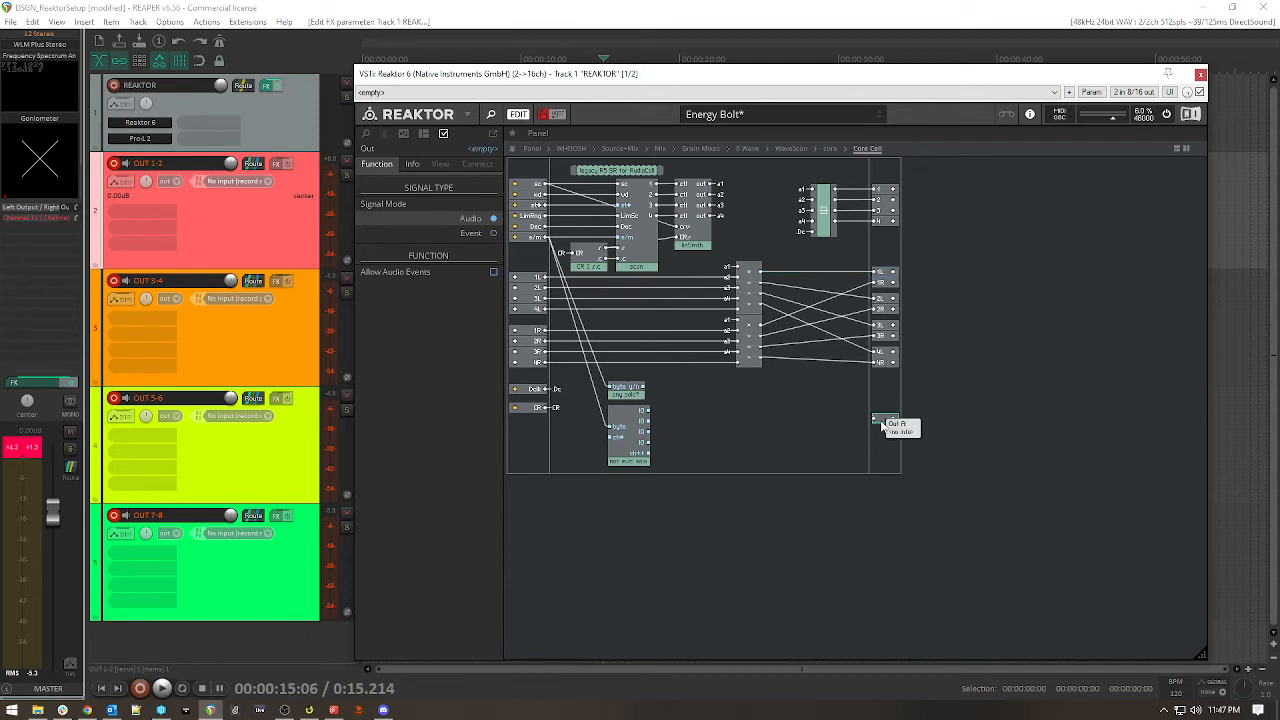
{"action": "key", "text": "Delete"}
Go up to the core macro, find the built-in Out Port terminal module, and select the first Out terminal
{"action": "left_click", "coordinate": [829, 148]}
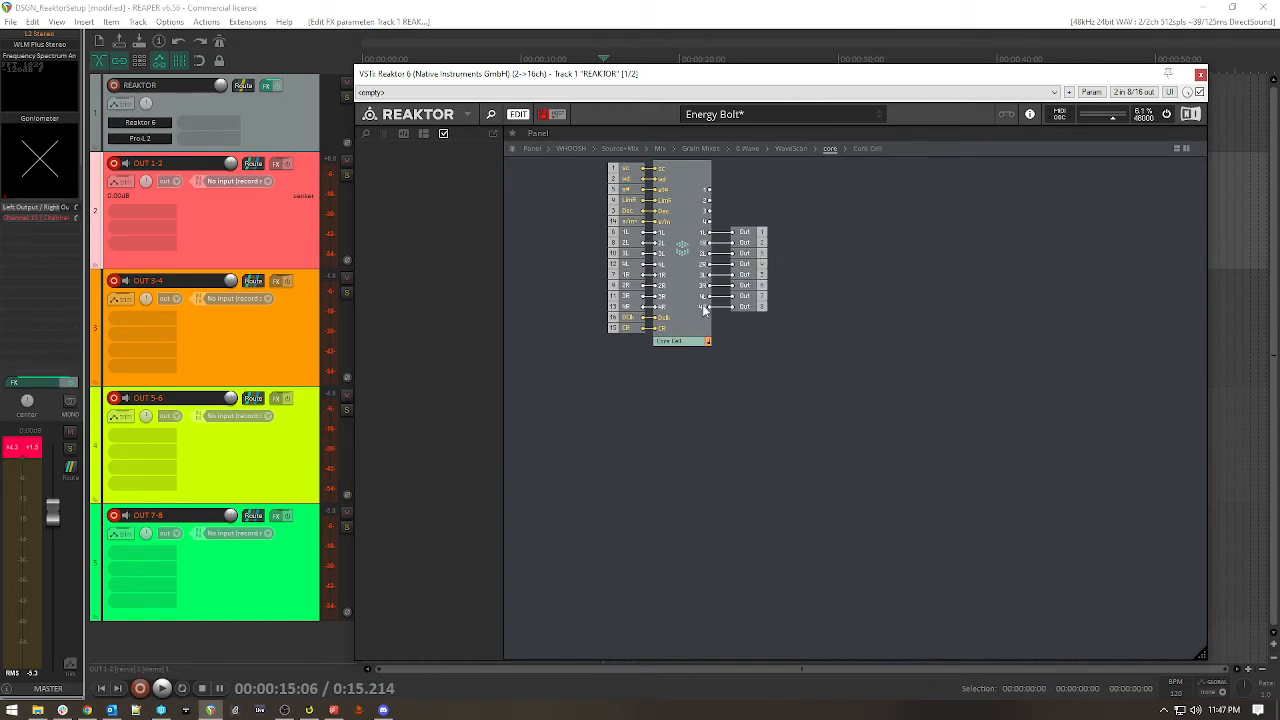
{"action": "right_click", "coordinate": [759, 347]}
{"action": "mouse_move", "coordinate": [820, 356]}
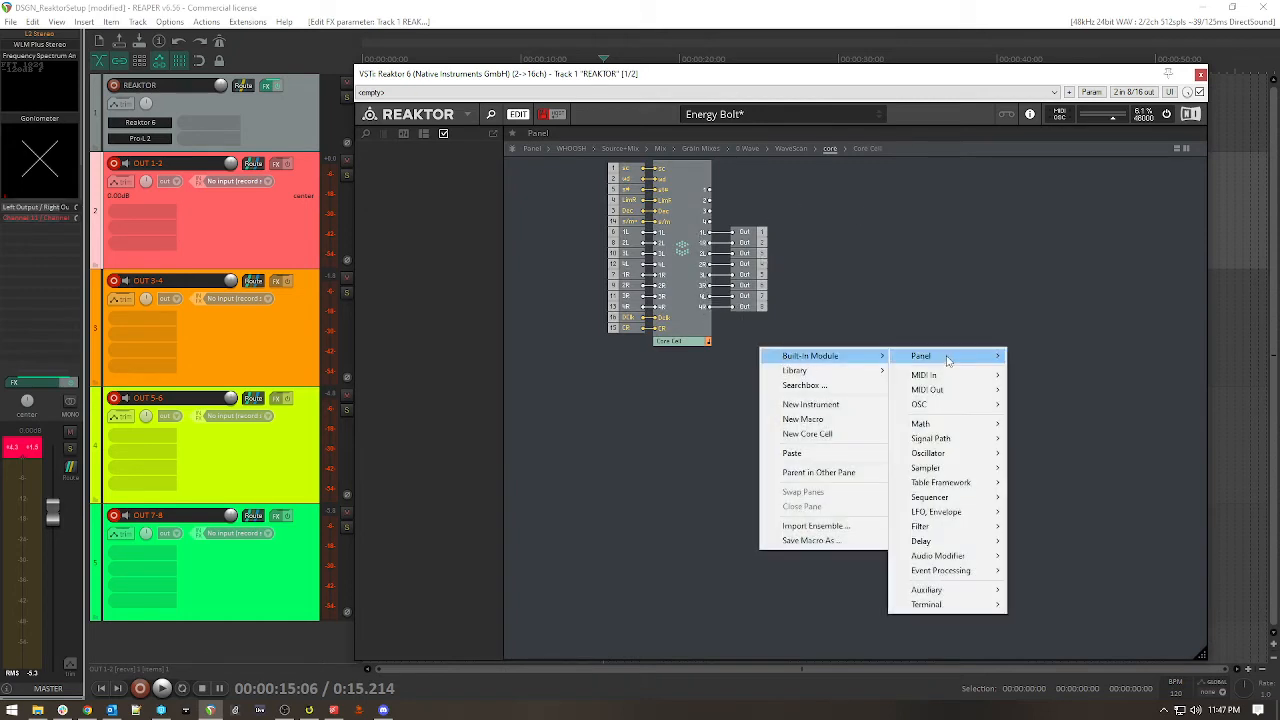
{"action": "mouse_move", "coordinate": [966, 614]}
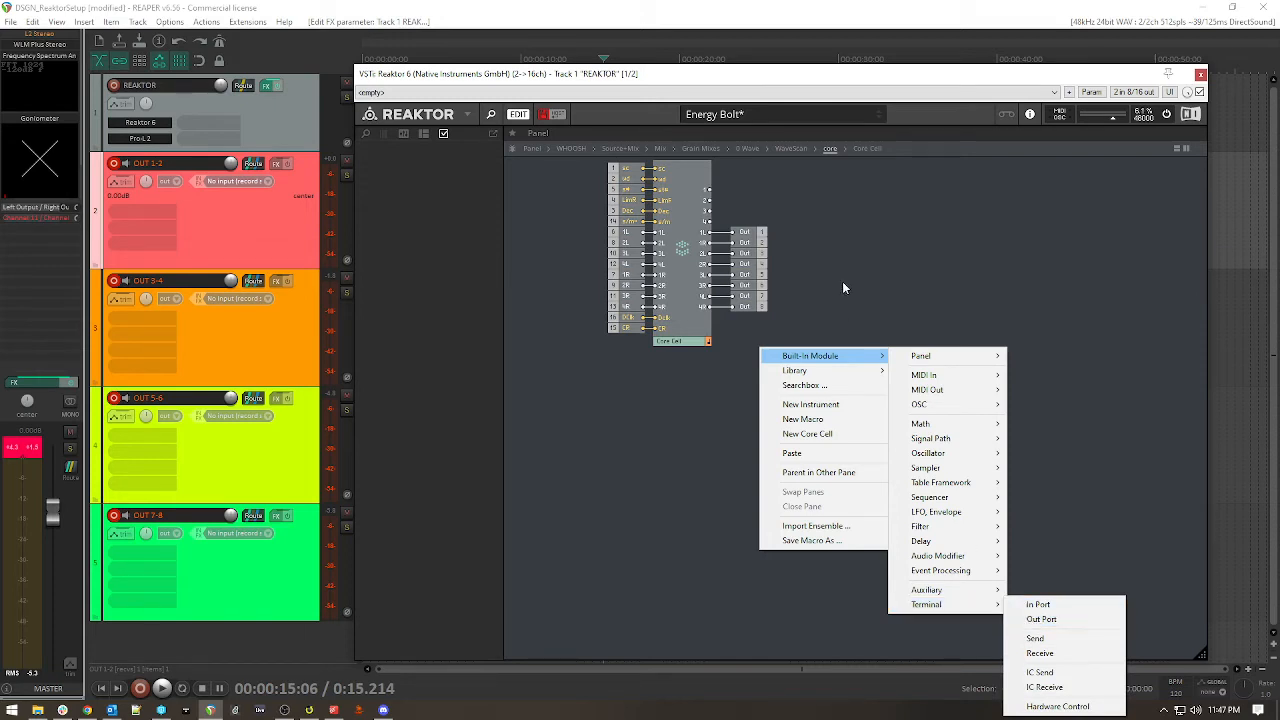
{"action": "left_click", "coordinate": [740, 233]}
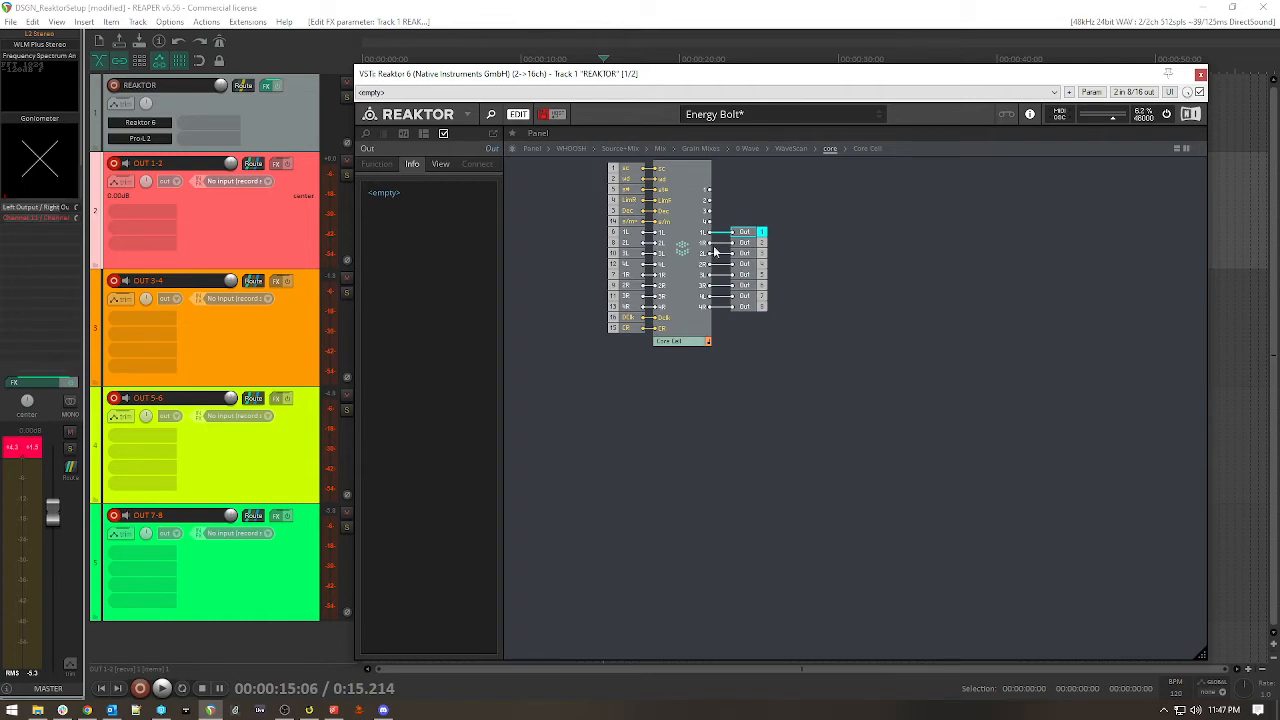
Check the WaveScan structure, return to core, select its eight Out terminals and show the option for copying them
{"action": "left_click", "coordinate": [798, 150]}
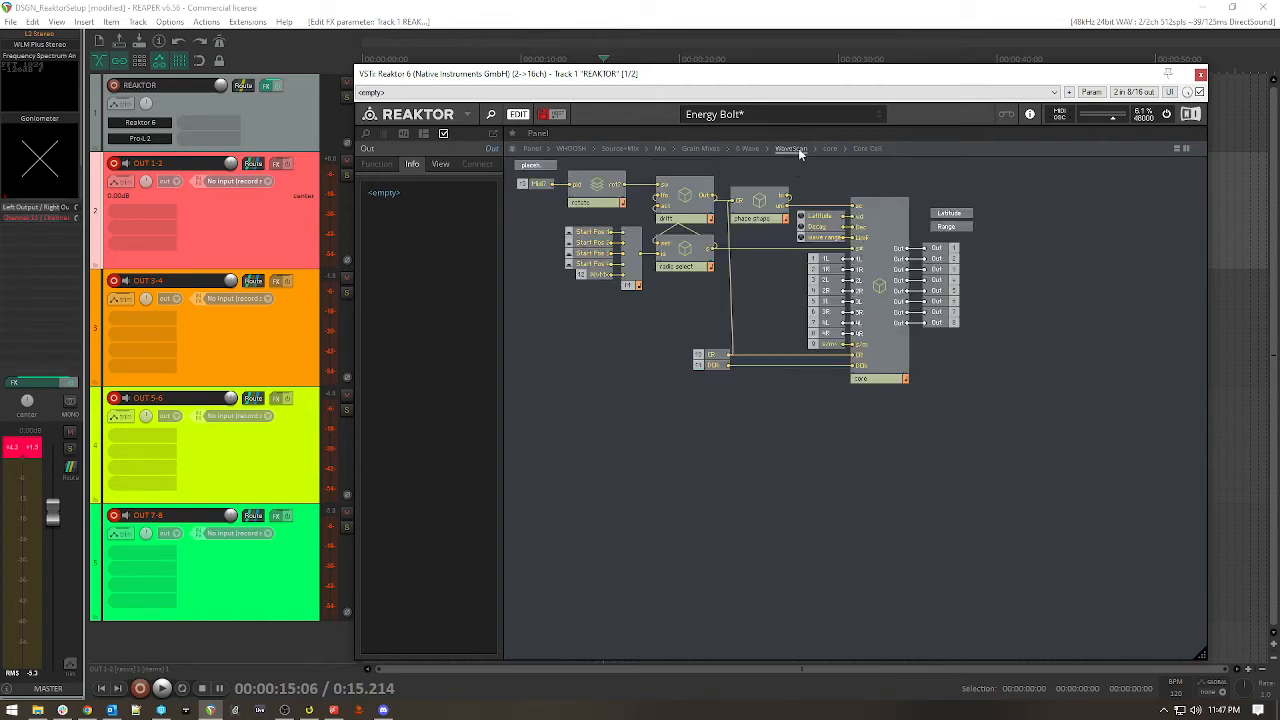
{"action": "left_click", "coordinate": [829, 148]}
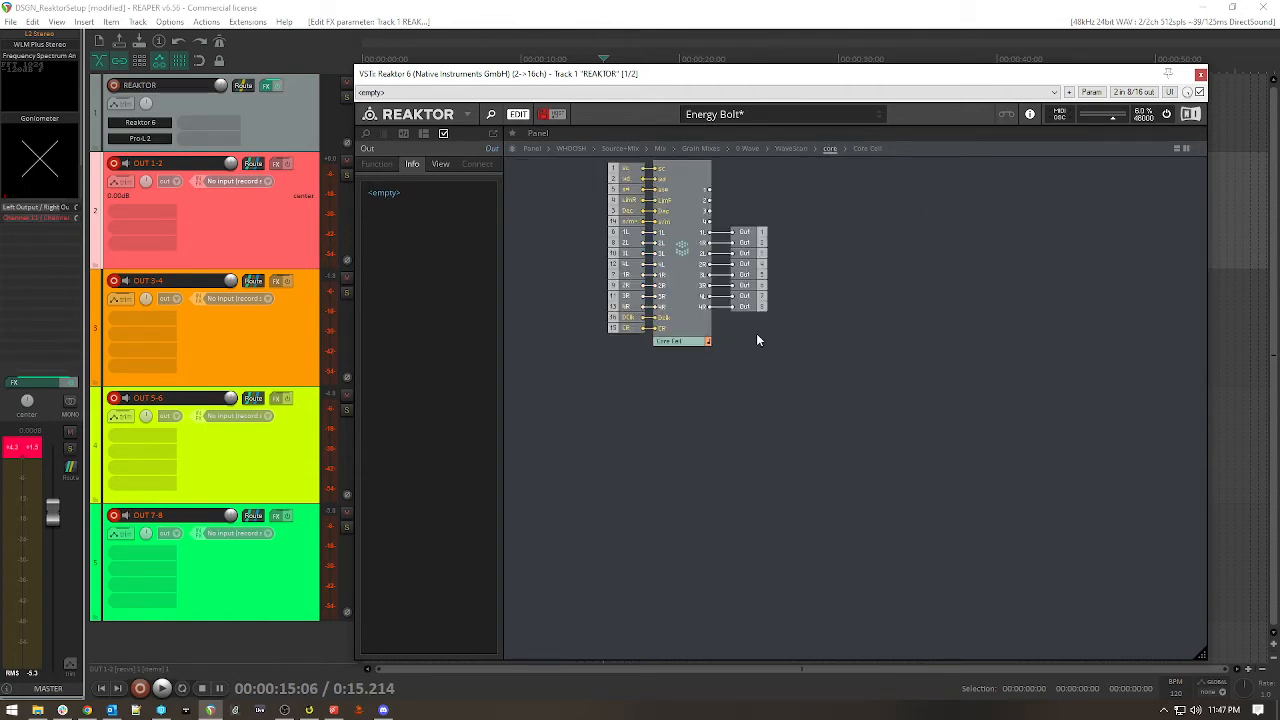
{"action": "left_click_drag", "start_coordinate": [757, 340], "coordinate": [748, 234]}
{"action": "right_click", "coordinate": [748, 232]}
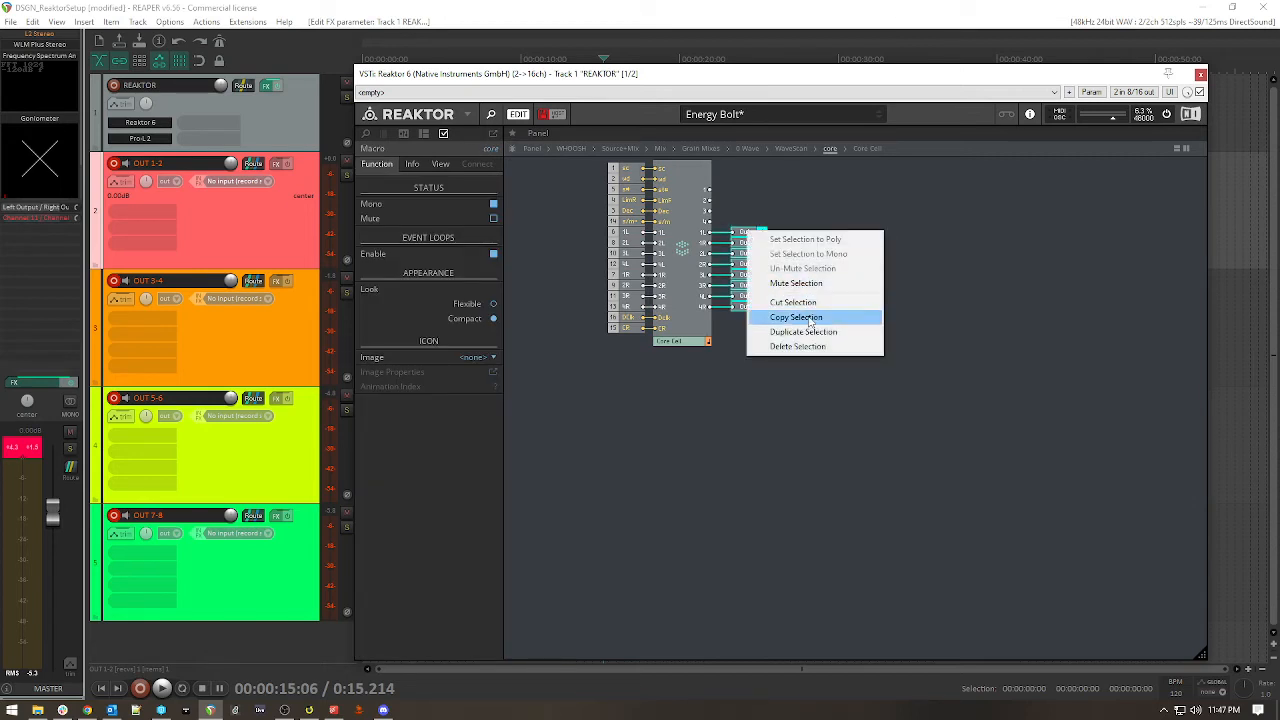
Compare the Out terminals in WaveScan with those inside core, ending in the WaveScan structure
{"action": "left_click", "coordinate": [794, 150]}
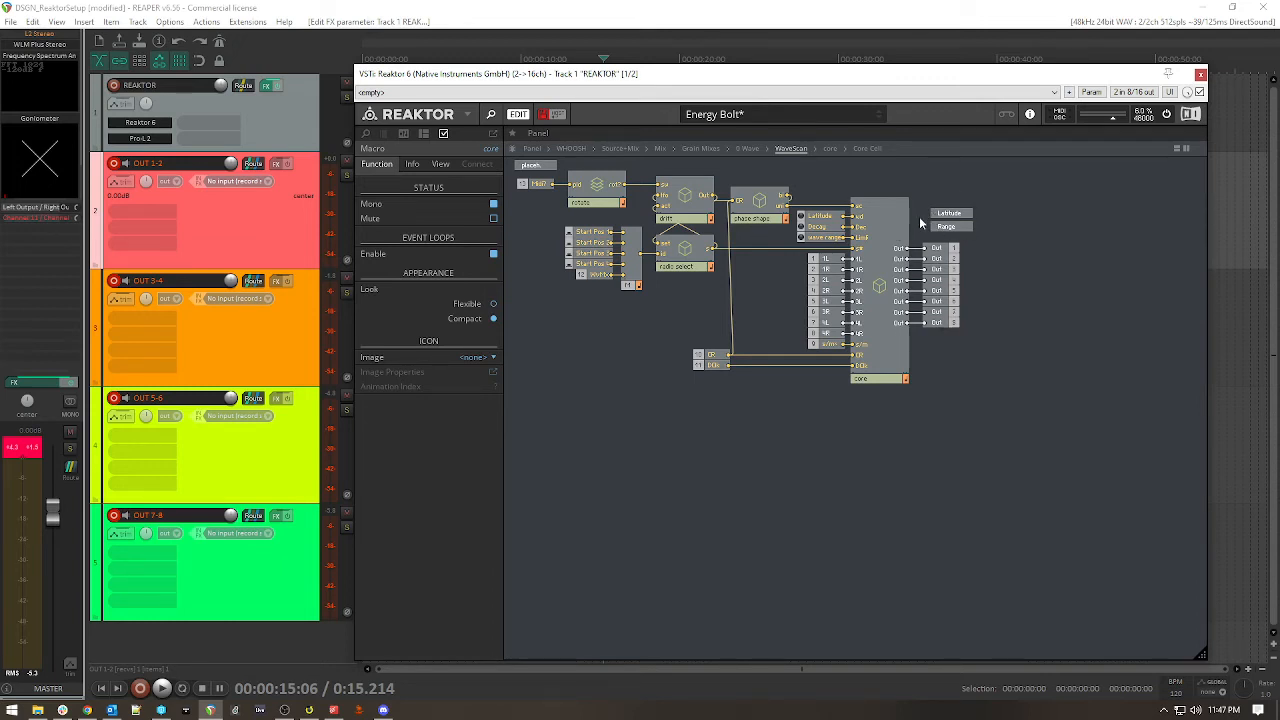
{"action": "left_click_drag", "start_coordinate": [956, 201], "coordinate": [958, 240]}
{"action": "left_click", "coordinate": [829, 148]}
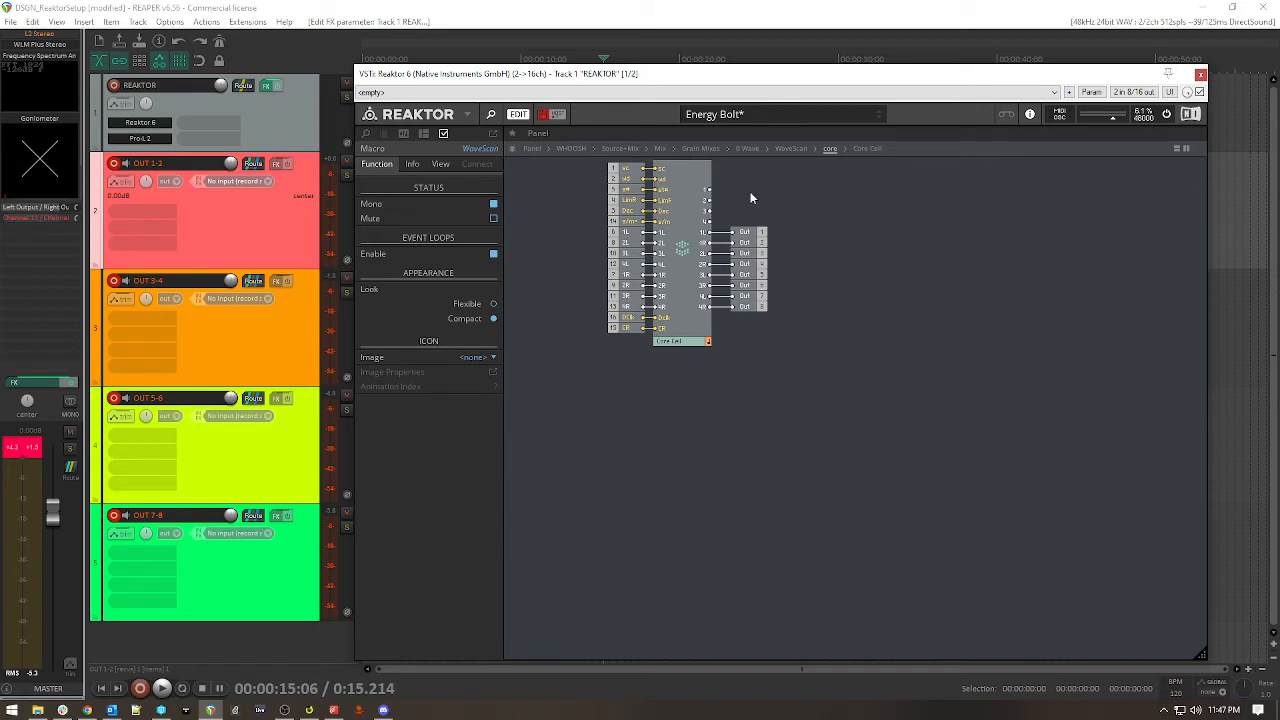
{"action": "left_click", "coordinate": [797, 150]}
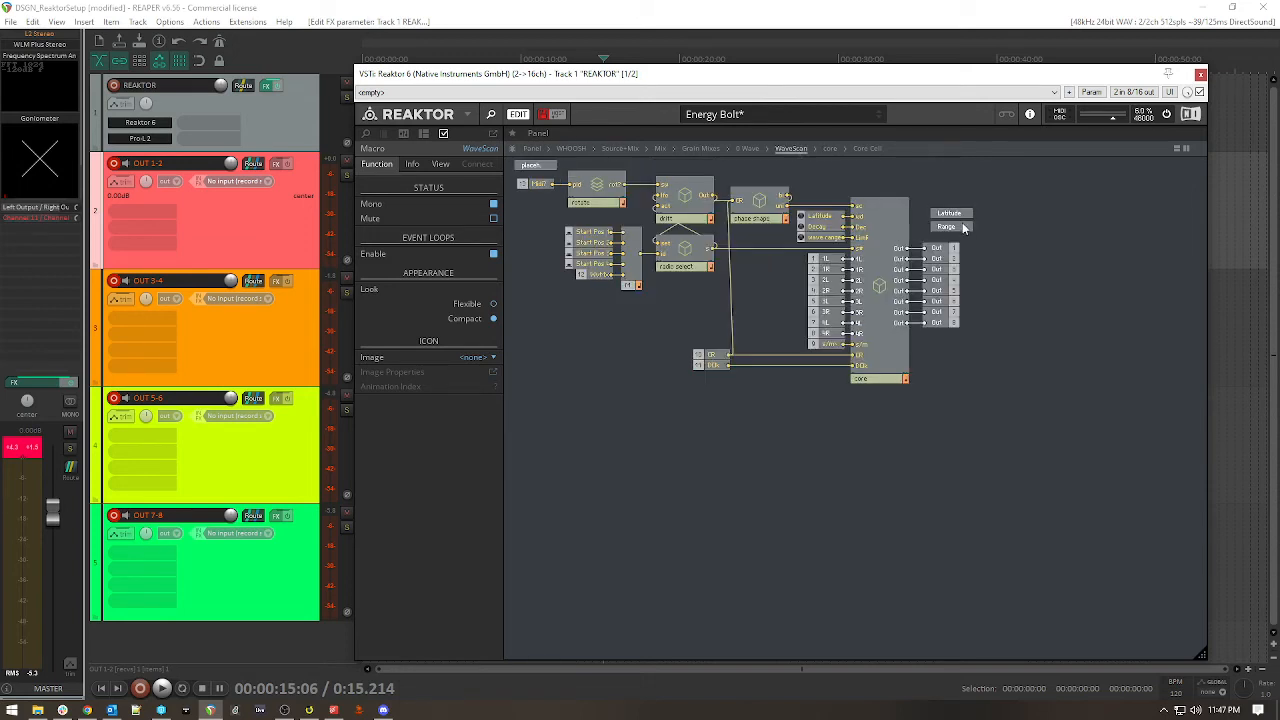
Highlight the Latitude and Range modules in WaveScan and check core's Out terminals, ending in the WaveScan structure
{"action": "left_click_drag", "start_coordinate": [929, 196], "coordinate": [975, 242]}
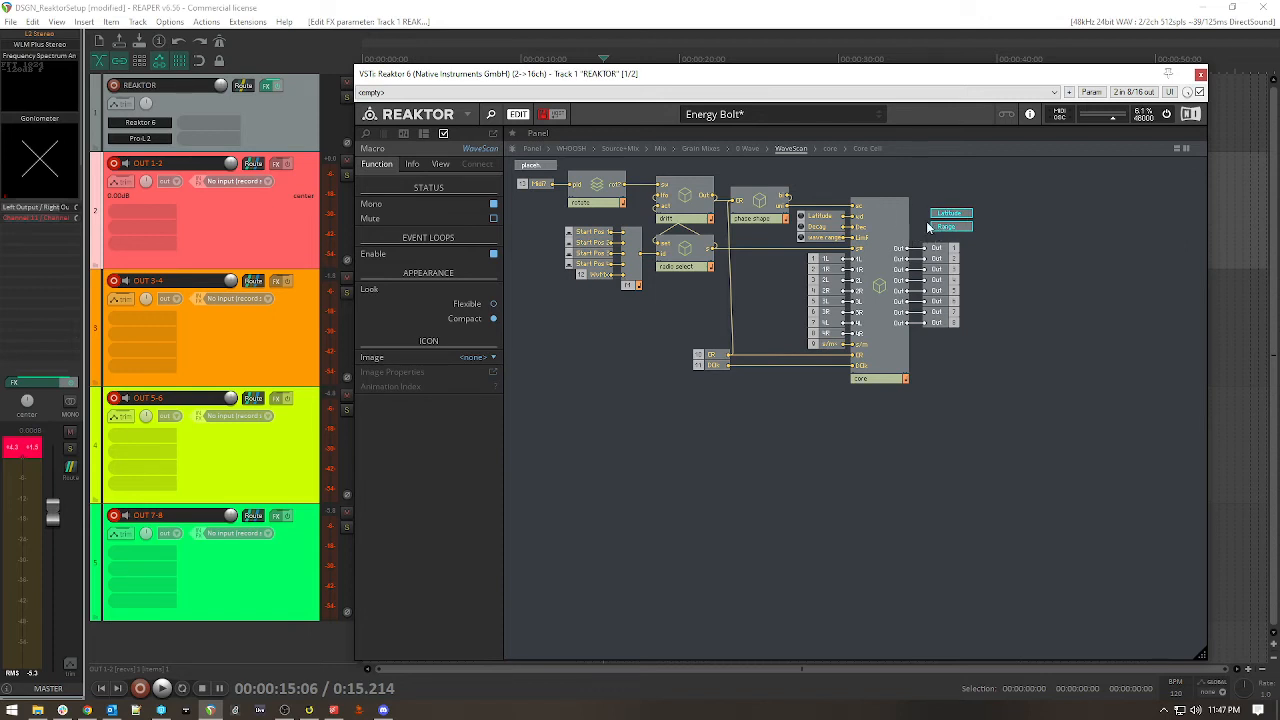
{"action": "left_click", "coordinate": [829, 149]}
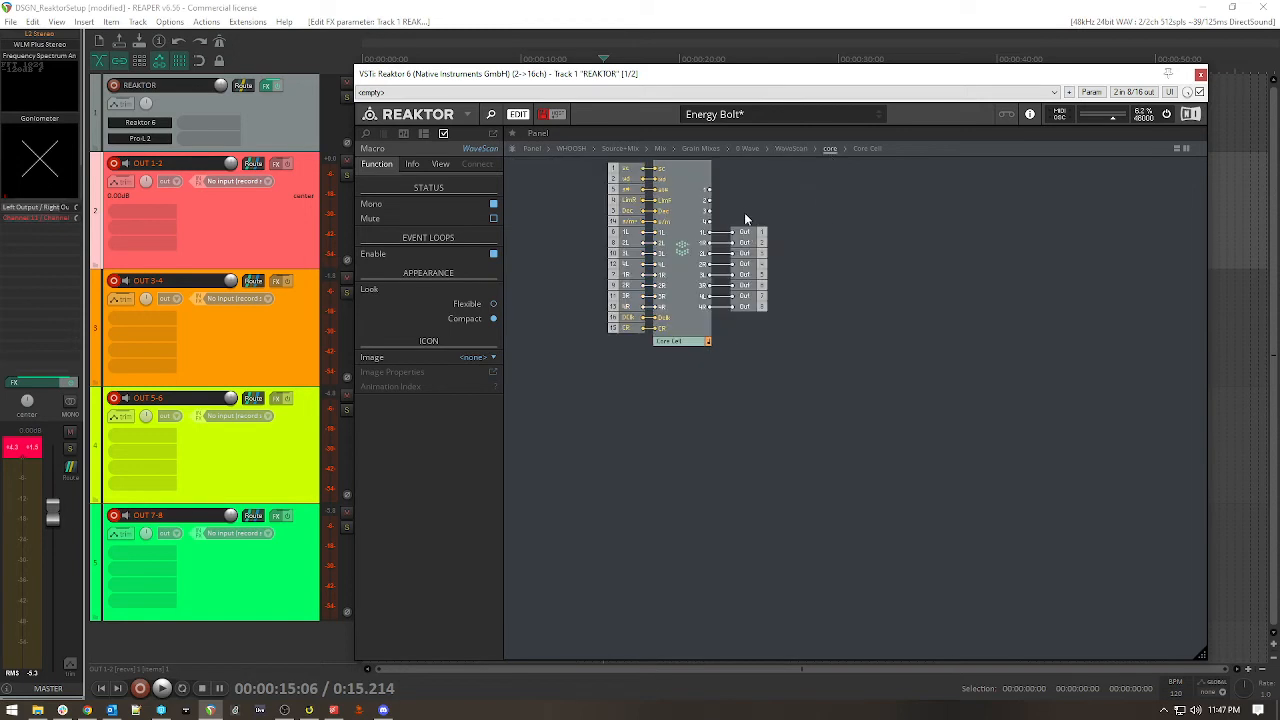
{"action": "left_click_drag", "start_coordinate": [737, 209], "coordinate": [741, 324]}
{"action": "left_click", "coordinate": [791, 148]}
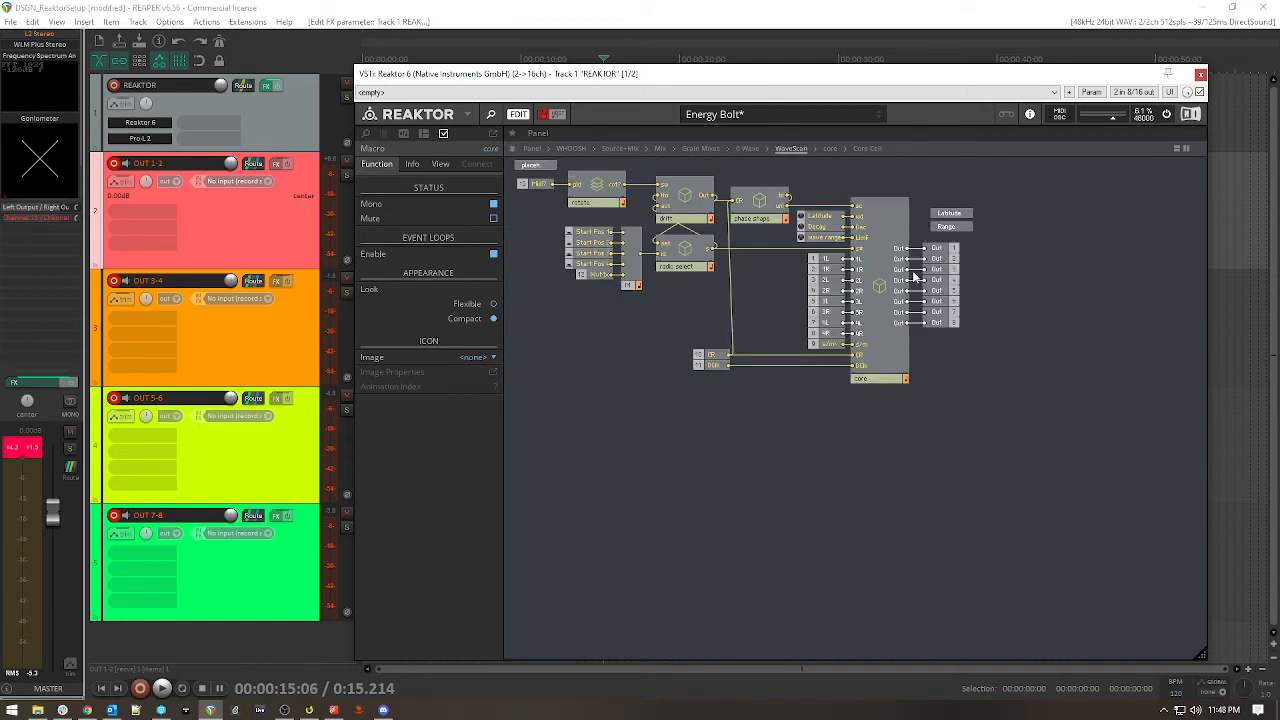
Trace the Out terminals upward through B Wave, Grain Mixes, Mix and Source+Mix to the WHOOSH structure
{"action": "left_click", "coordinate": [748, 148]}
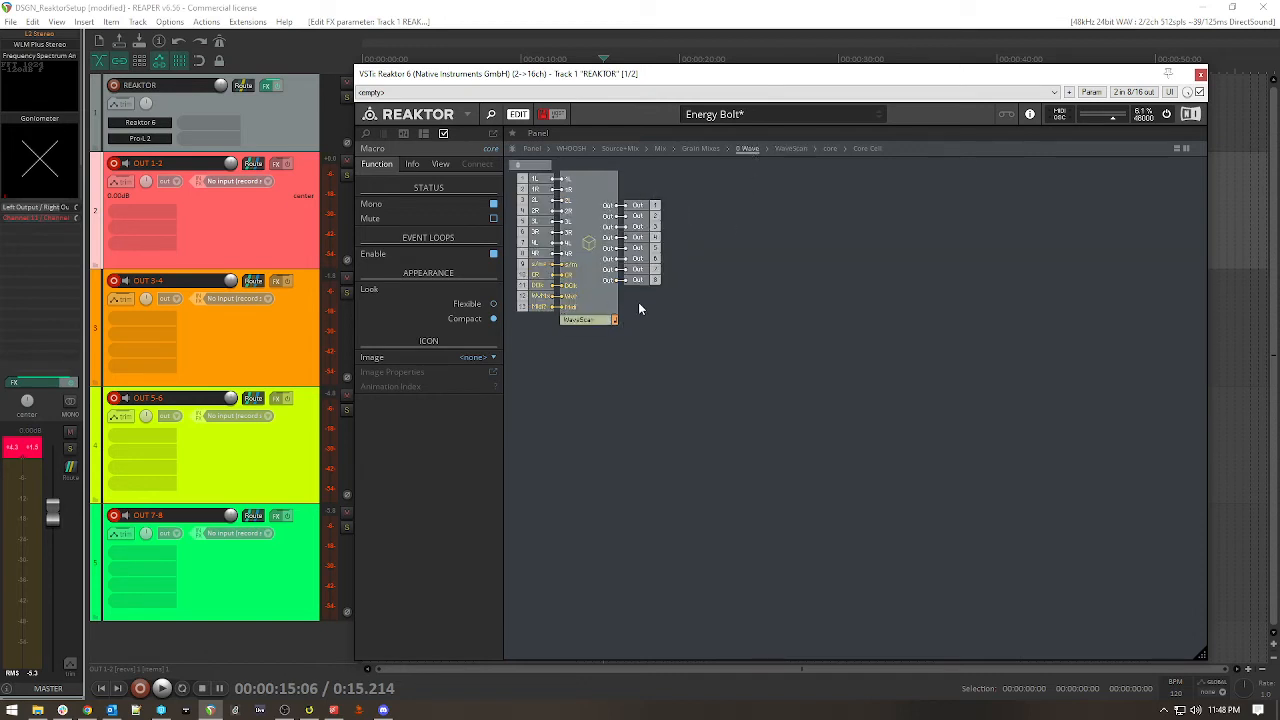
{"action": "left_click", "coordinate": [708, 149]}
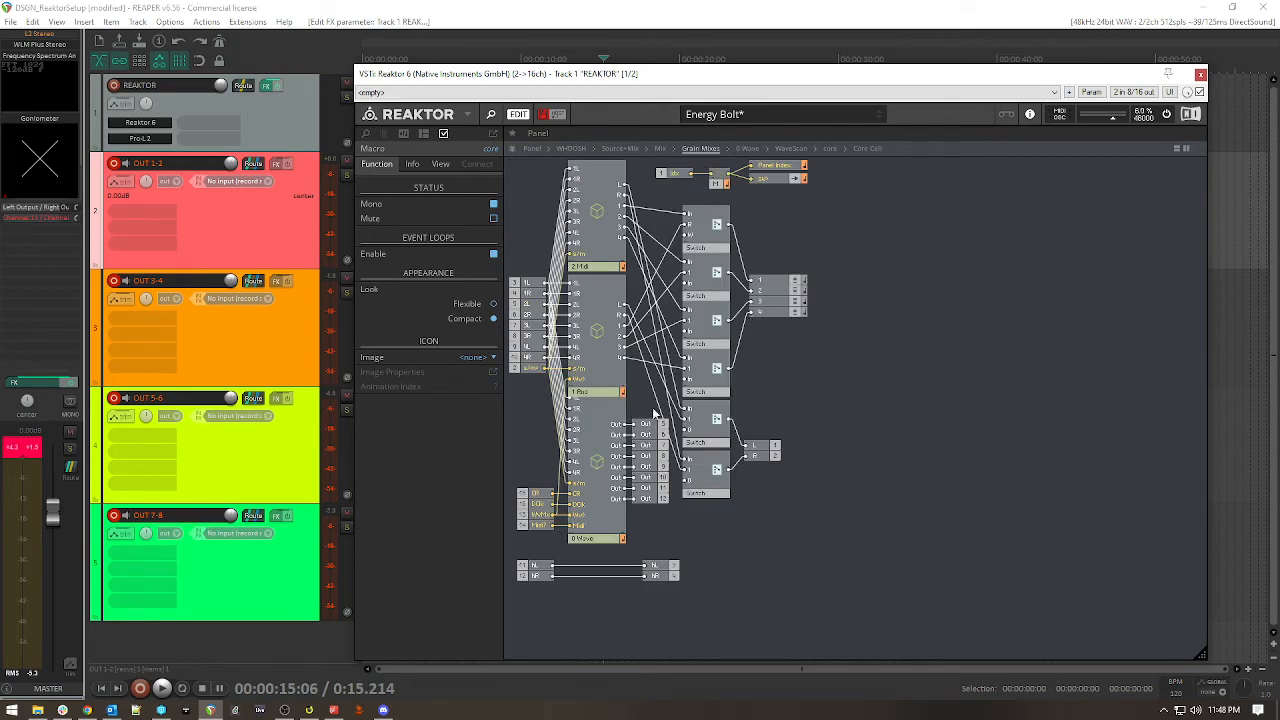
{"action": "left_click", "coordinate": [660, 149]}
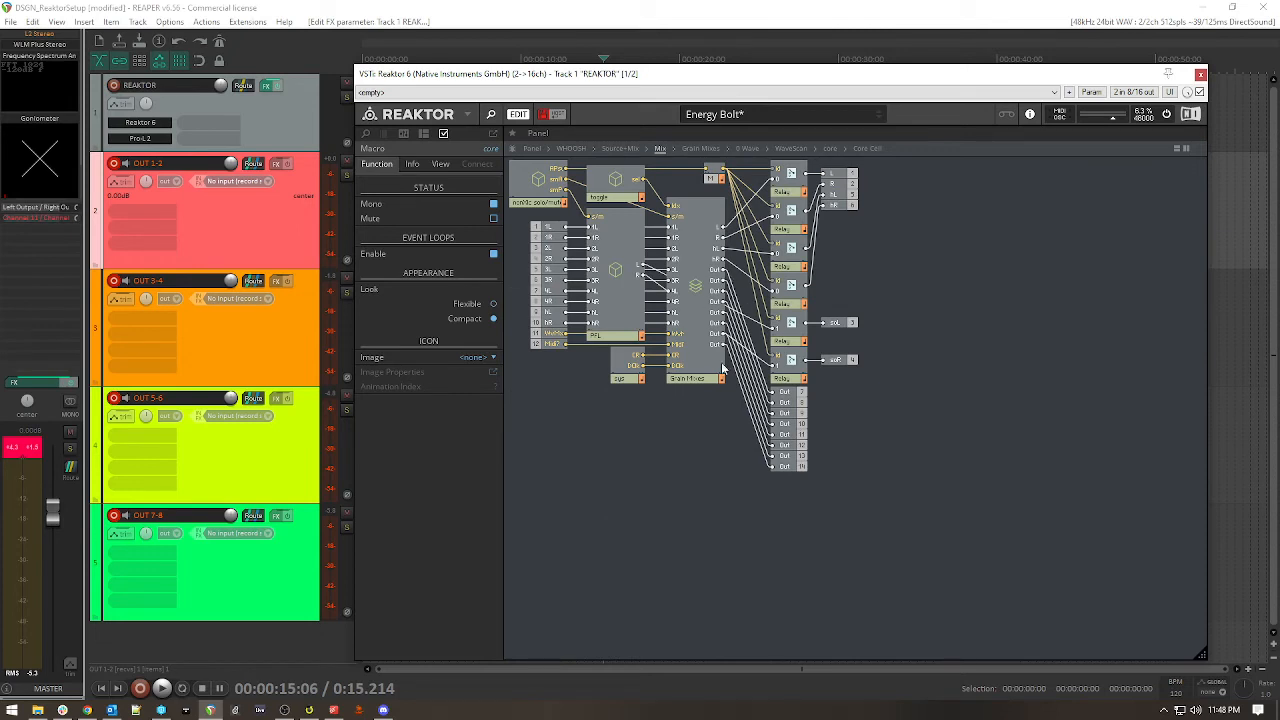
{"action": "left_click", "coordinate": [620, 148]}
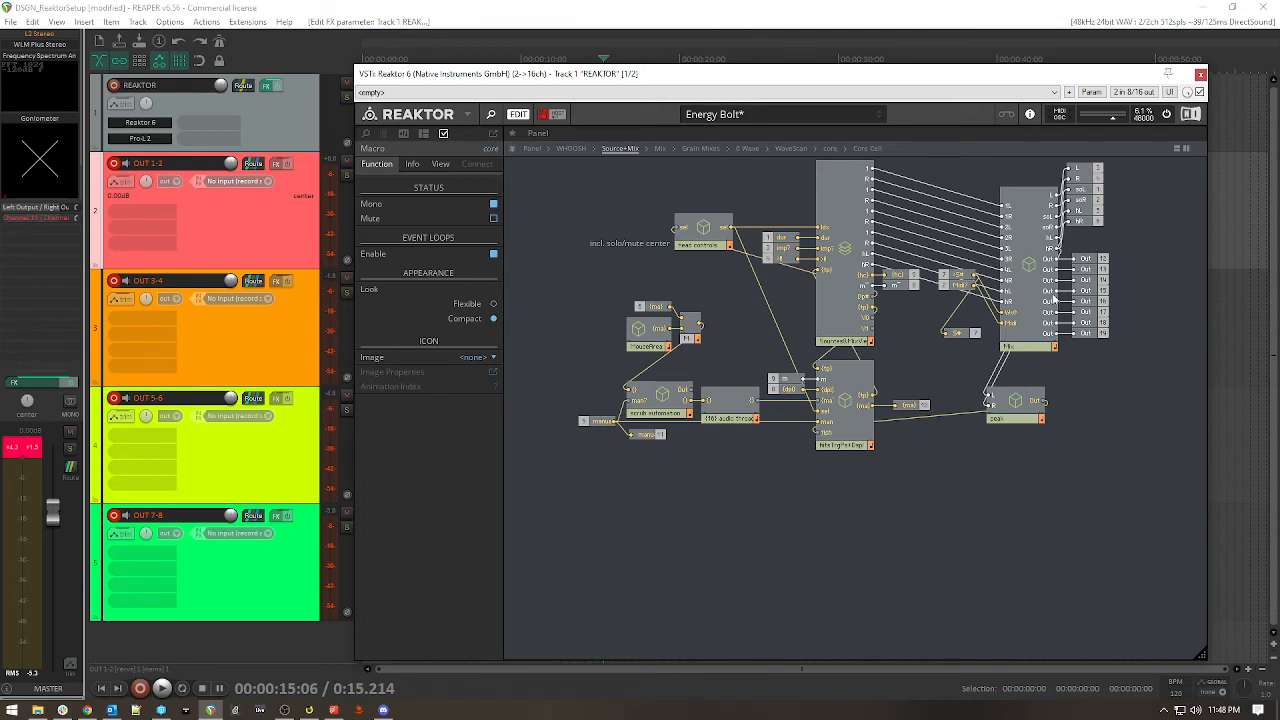
{"action": "left_click", "coordinate": [571, 148]}
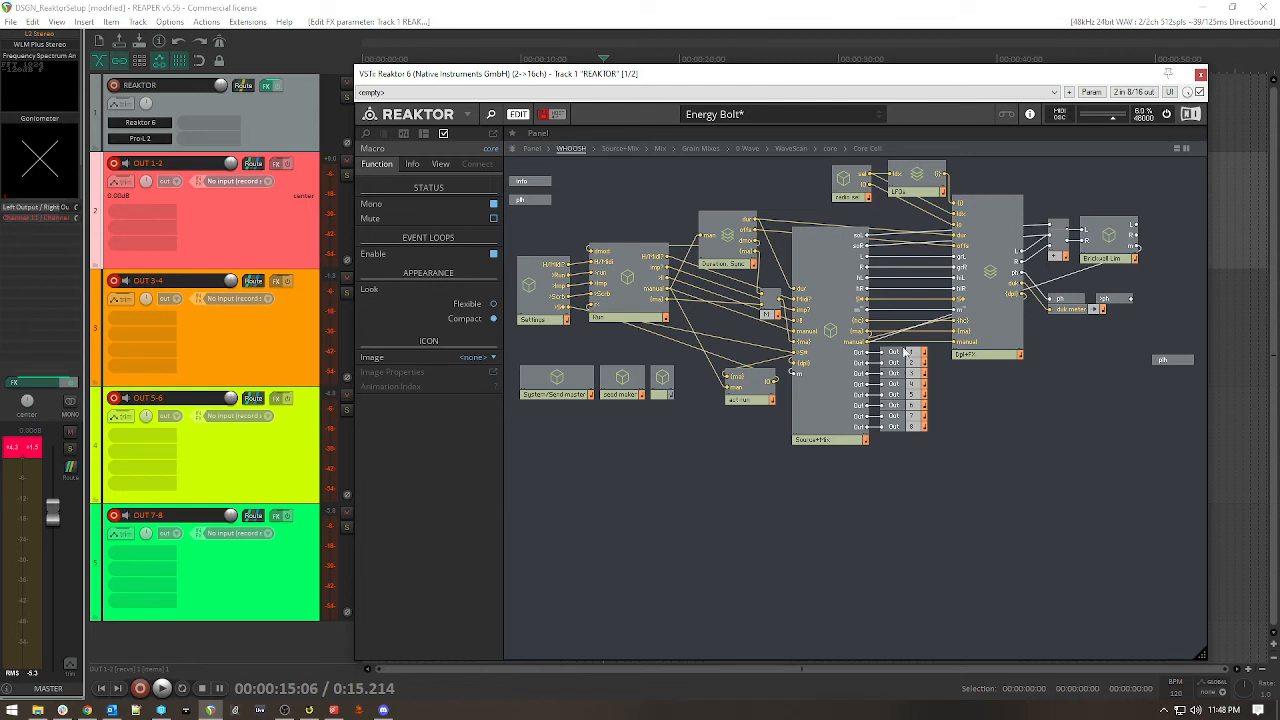
Show the built-in Out Port terminal module available in the WHOOSH structure without adding one
{"action": "right_click", "coordinate": [900, 475]}
{"action": "mouse_move", "coordinate": [1014, 484]}
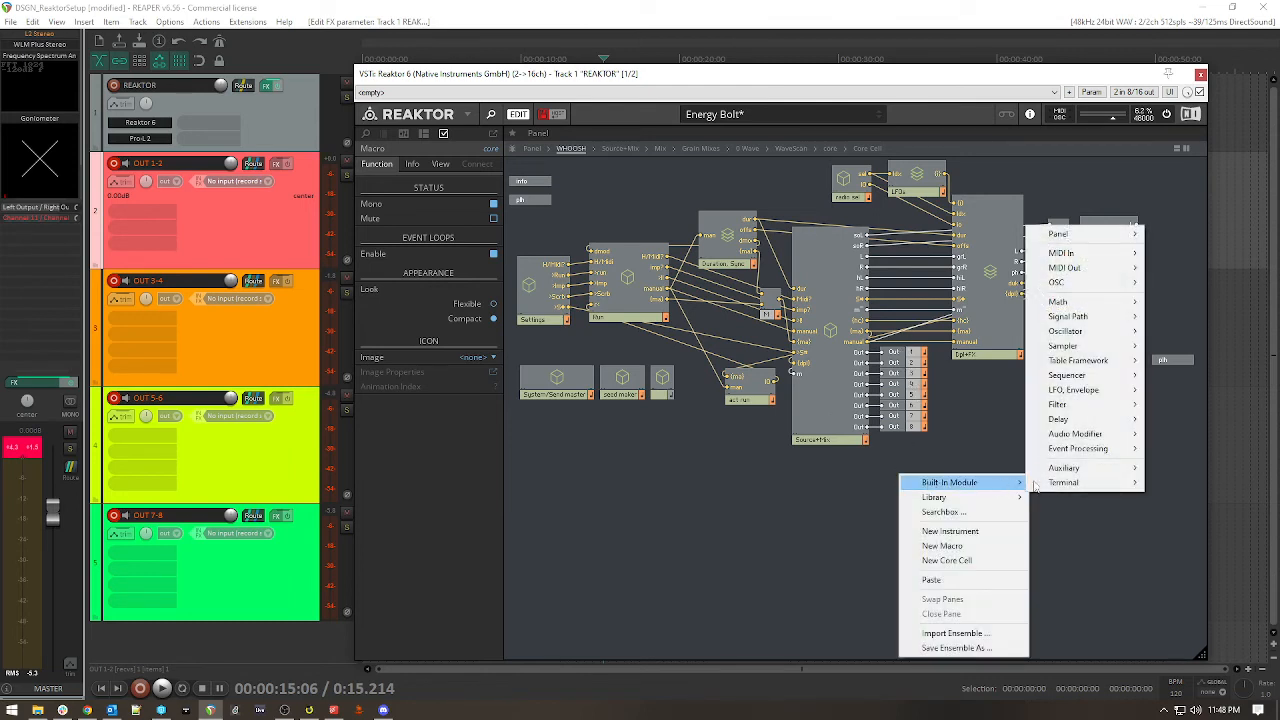
{"action": "mouse_move", "coordinate": [1080, 488]}
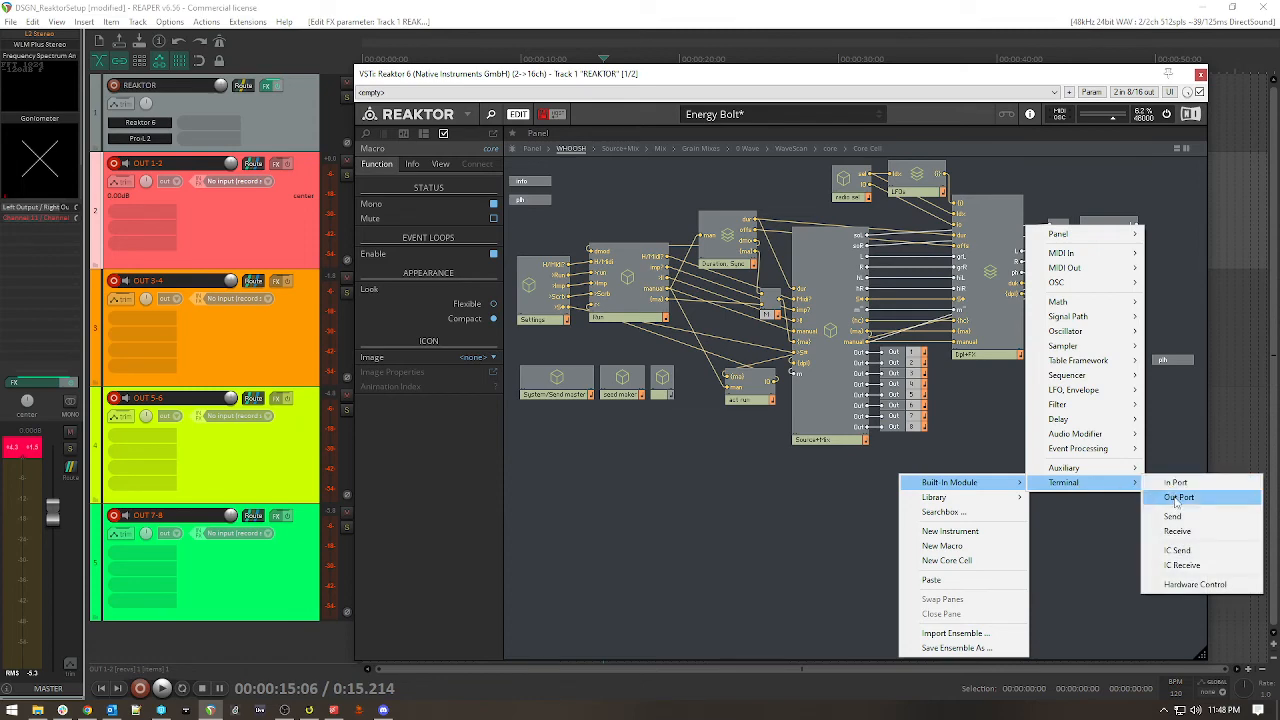
{"action": "left_click", "coordinate": [917, 457]}
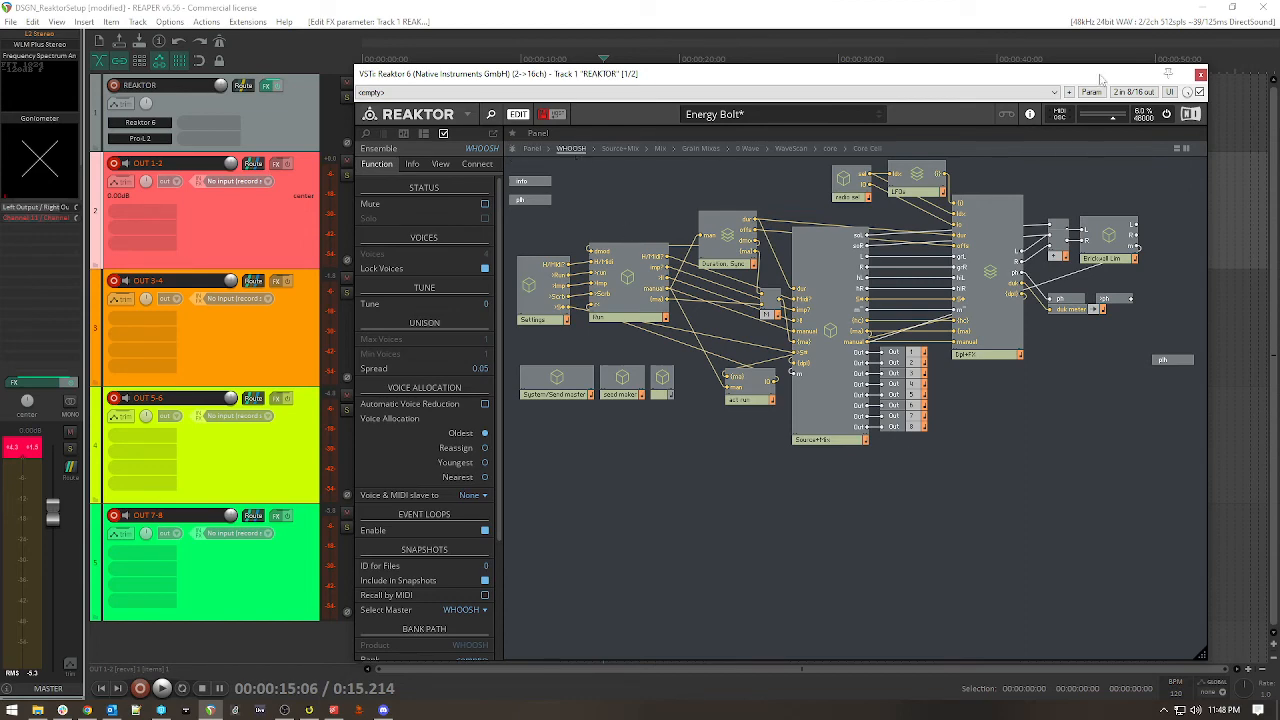
Return to the Whoosh panel, unmute sources 1 to 4 and sweep the position across the display
{"action": "left_click", "coordinate": [533, 149]}
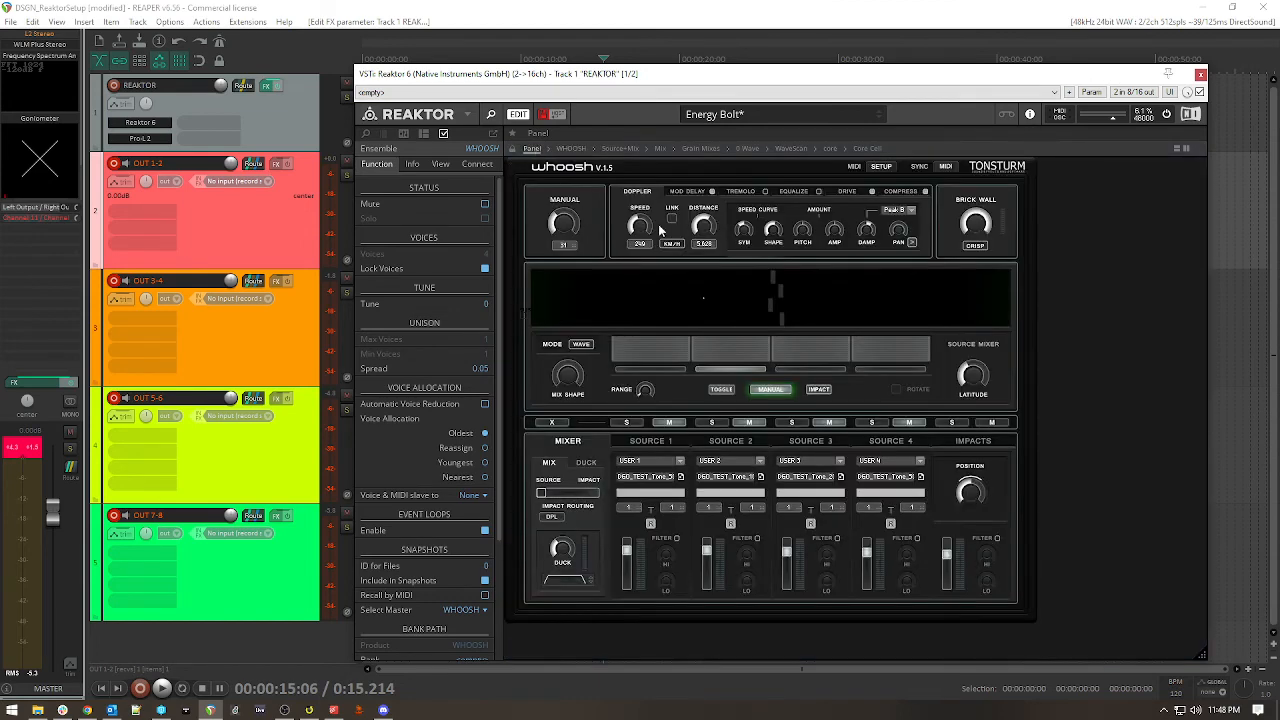
{"action": "mouse_move", "coordinate": [686, 300]}
{"action": "left_mouse_down"}
{"action": "mouse_move", "coordinate": [598, 300]}
{"action": "mouse_move", "coordinate": [934, 296]}
{"action": "mouse_move", "coordinate": [677, 302]}
{"action": "left_mouse_up"}
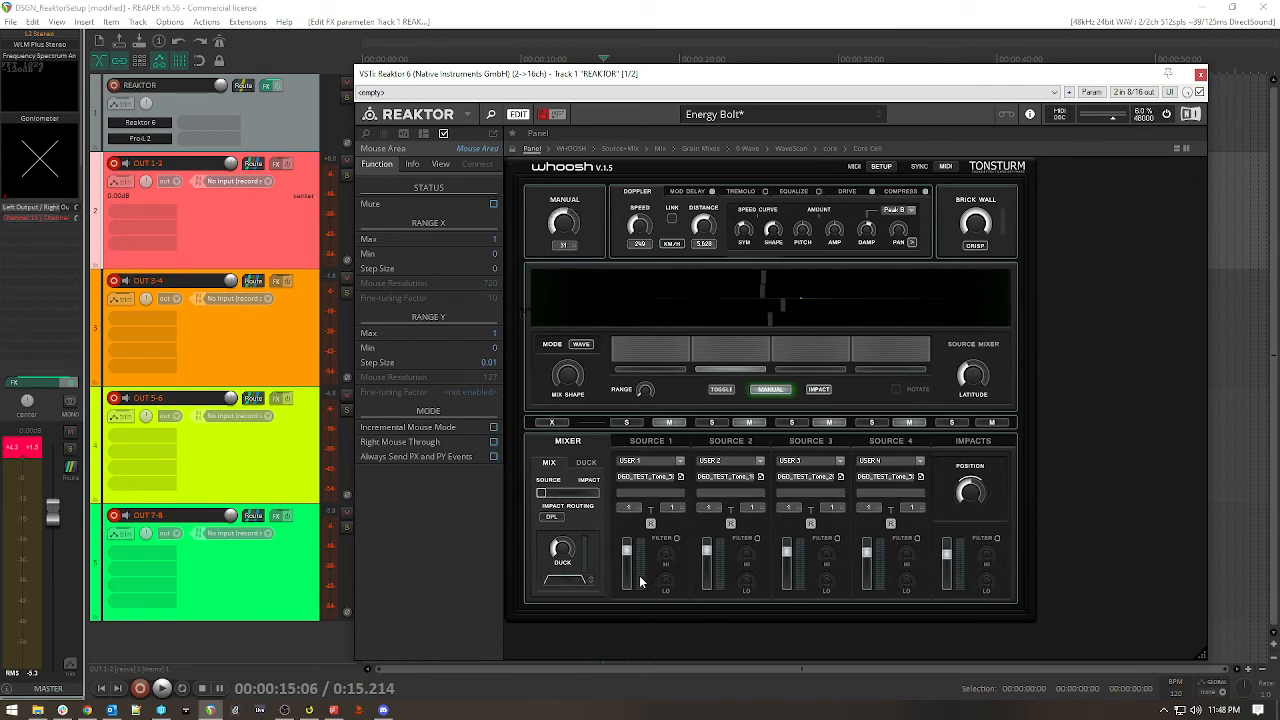
{"action": "left_click", "coordinate": [670, 424]}
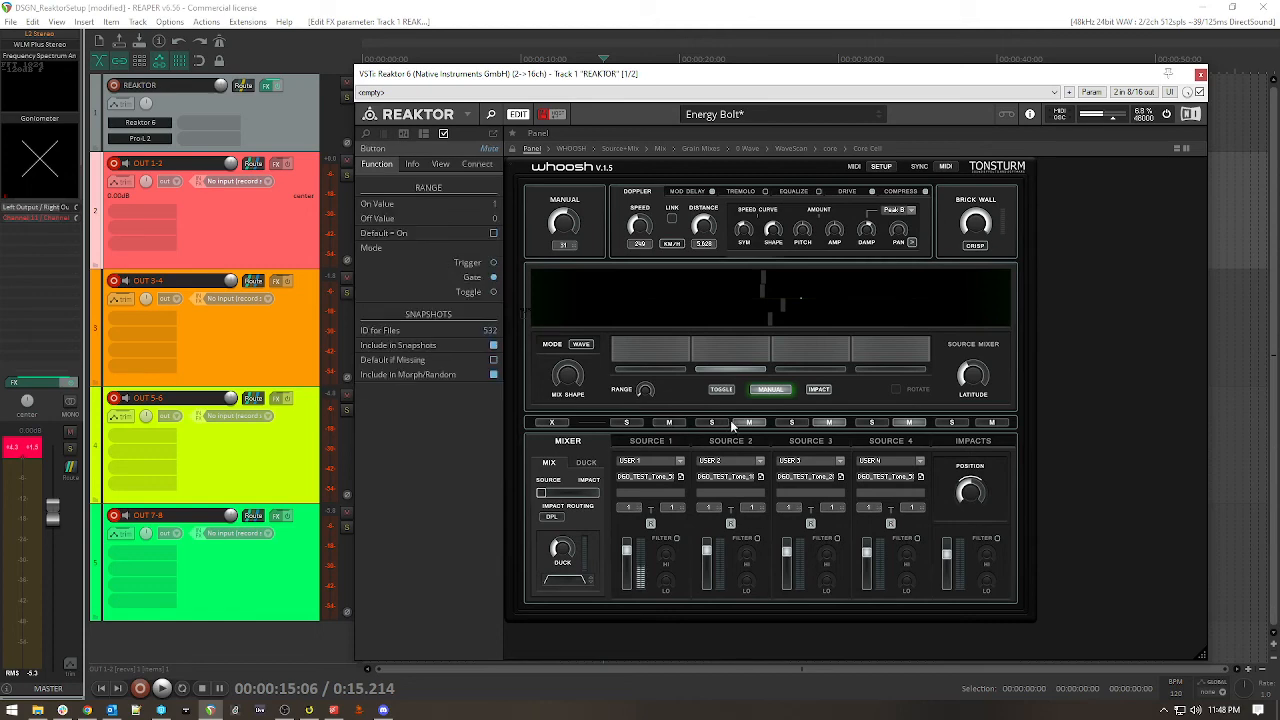
{"action": "left_click", "coordinate": [829, 425]}
{"action": "left_click", "coordinate": [909, 425]}
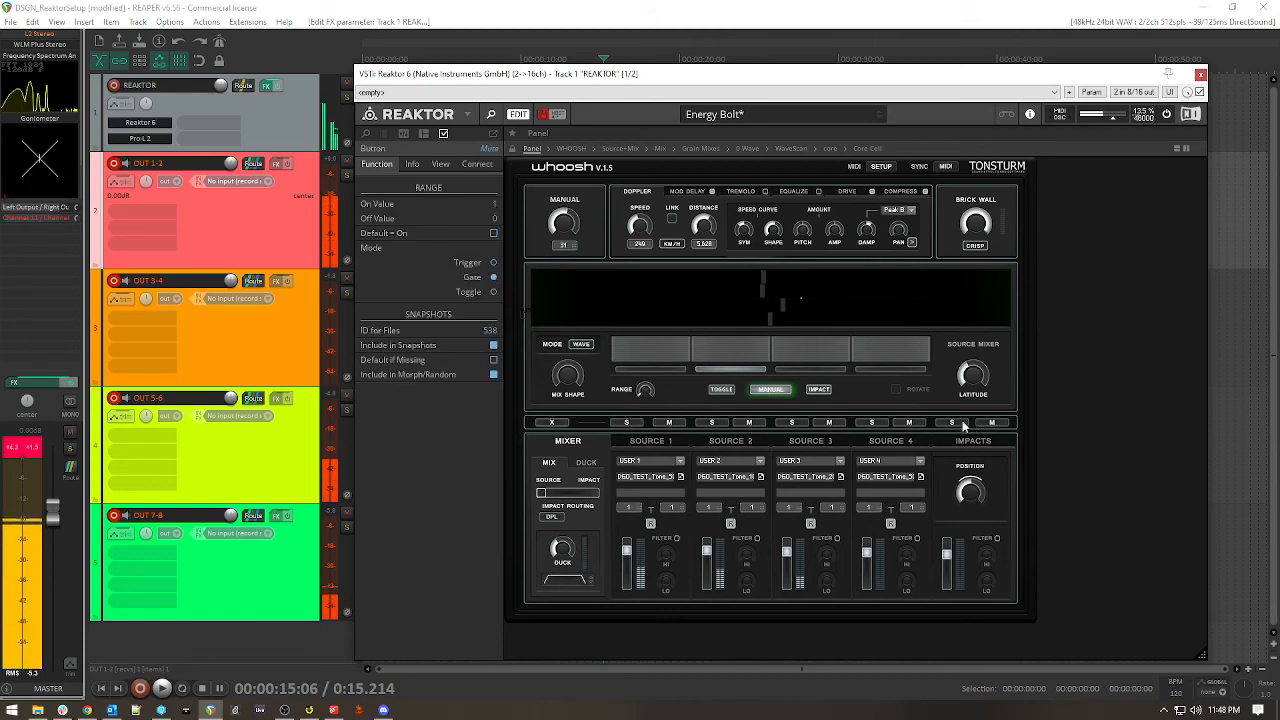
{"action": "left_click_drag", "start_coordinate": [819, 298], "coordinate": [1017, 318]}
Compare the sample settings of Sources 1, 2 and 3, ending on Source 1
{"action": "left_click", "coordinate": [650, 441]}
{"action": "left_click", "coordinate": [810, 441]}
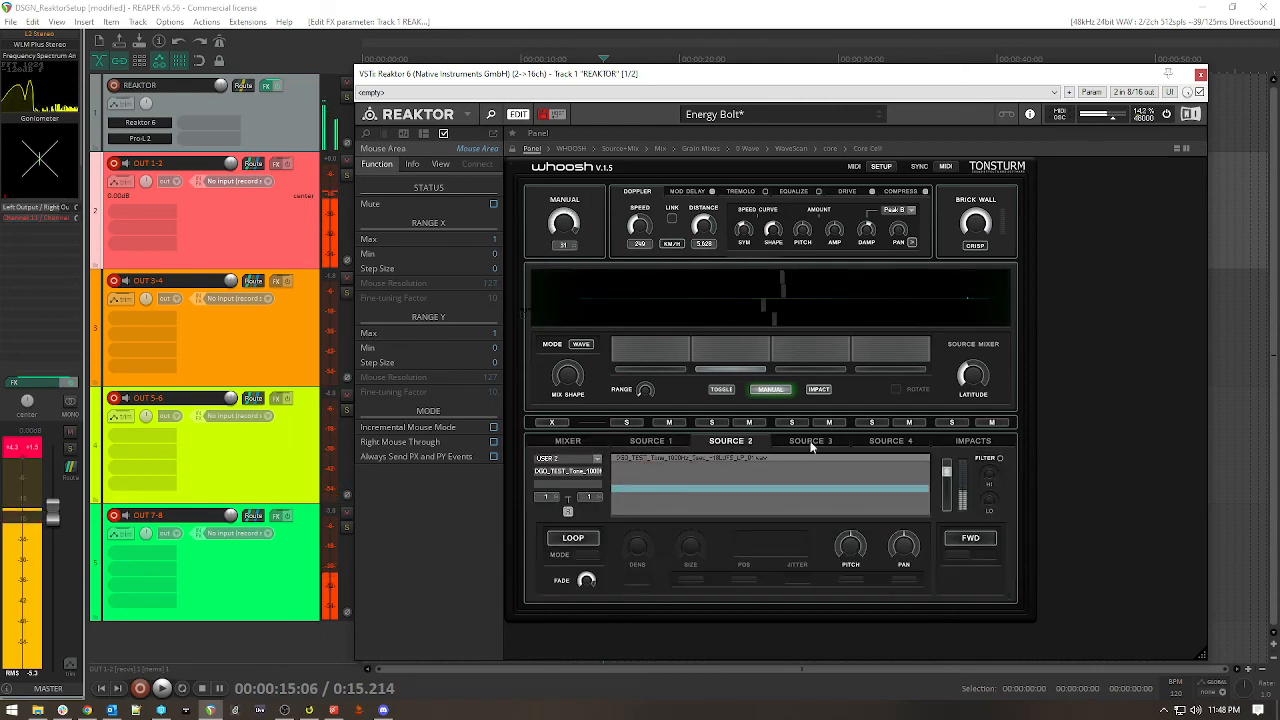
{"action": "left_click", "coordinate": [663, 444]}
{"action": "left_click", "coordinate": [737, 444]}
{"action": "left_click", "coordinate": [806, 444]}
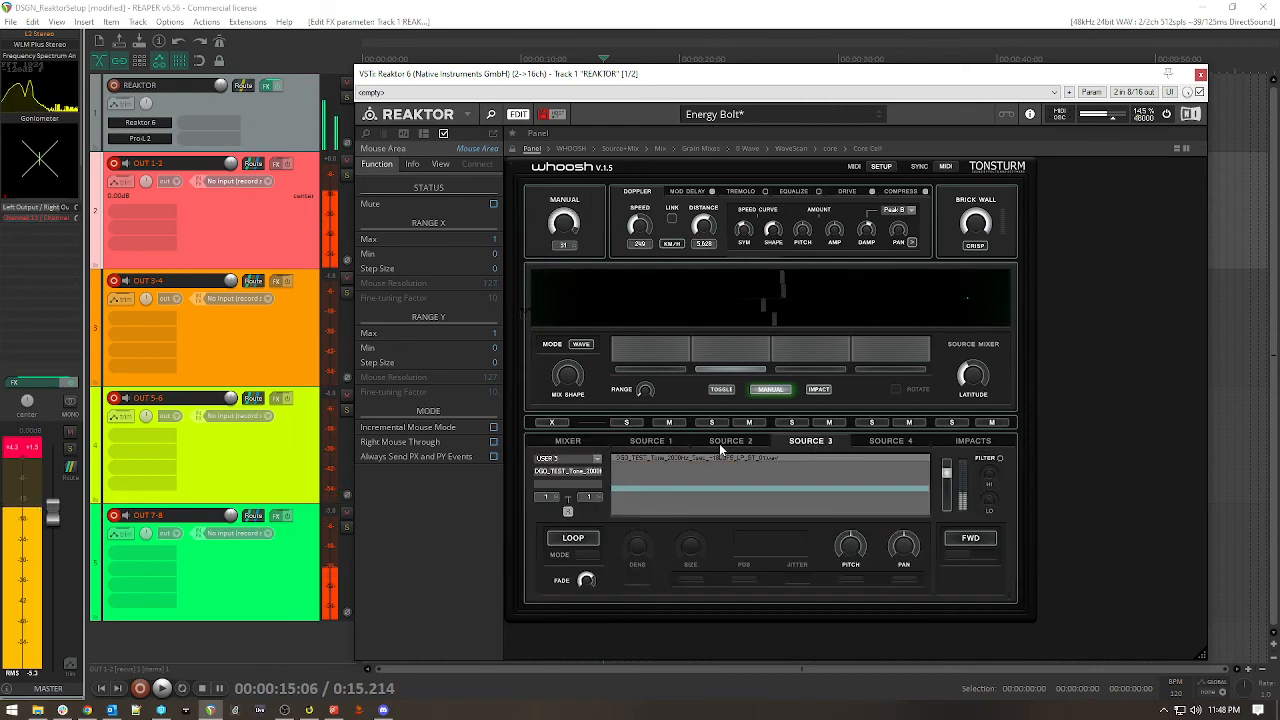
{"action": "left_click", "coordinate": [669, 444]}
Mute sources 1 to 4, return to the mixer view and sweep the position back across the centre of the display
{"action": "left_click", "coordinate": [674, 422]}
{"action": "left_click", "coordinate": [752, 422]}
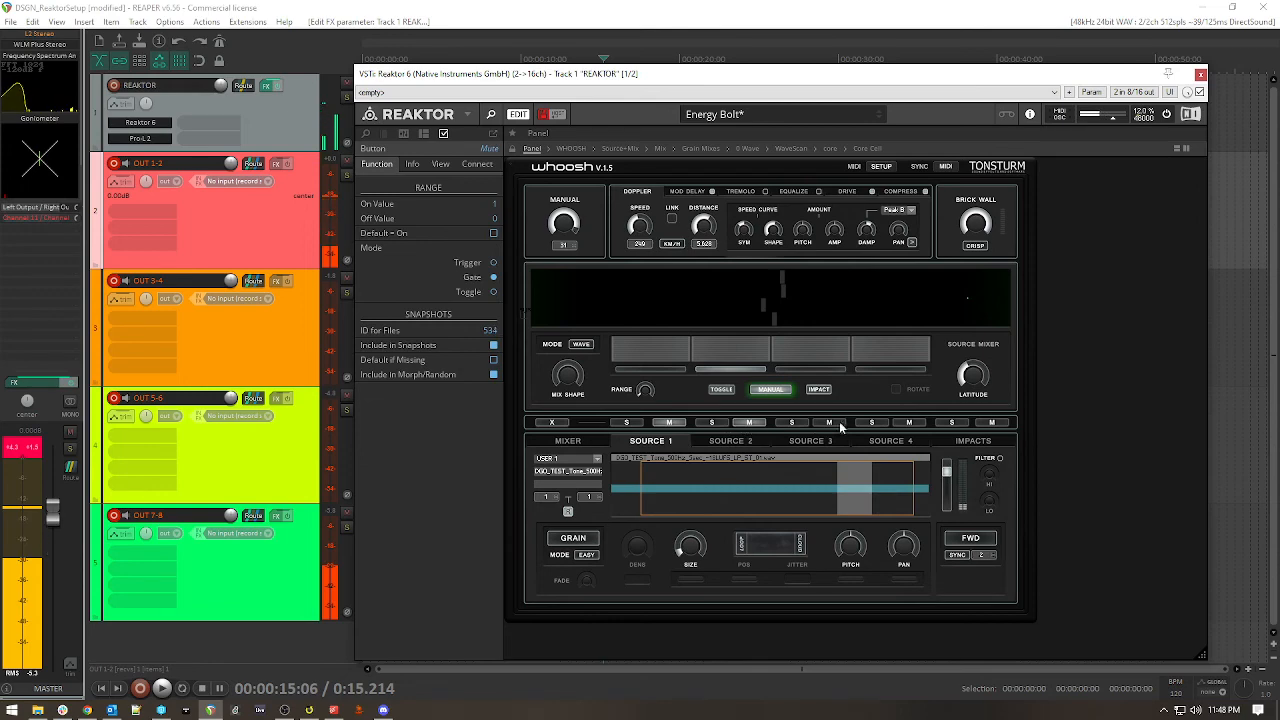
{"action": "left_click", "coordinate": [836, 423]}
{"action": "left_click", "coordinate": [909, 422]}
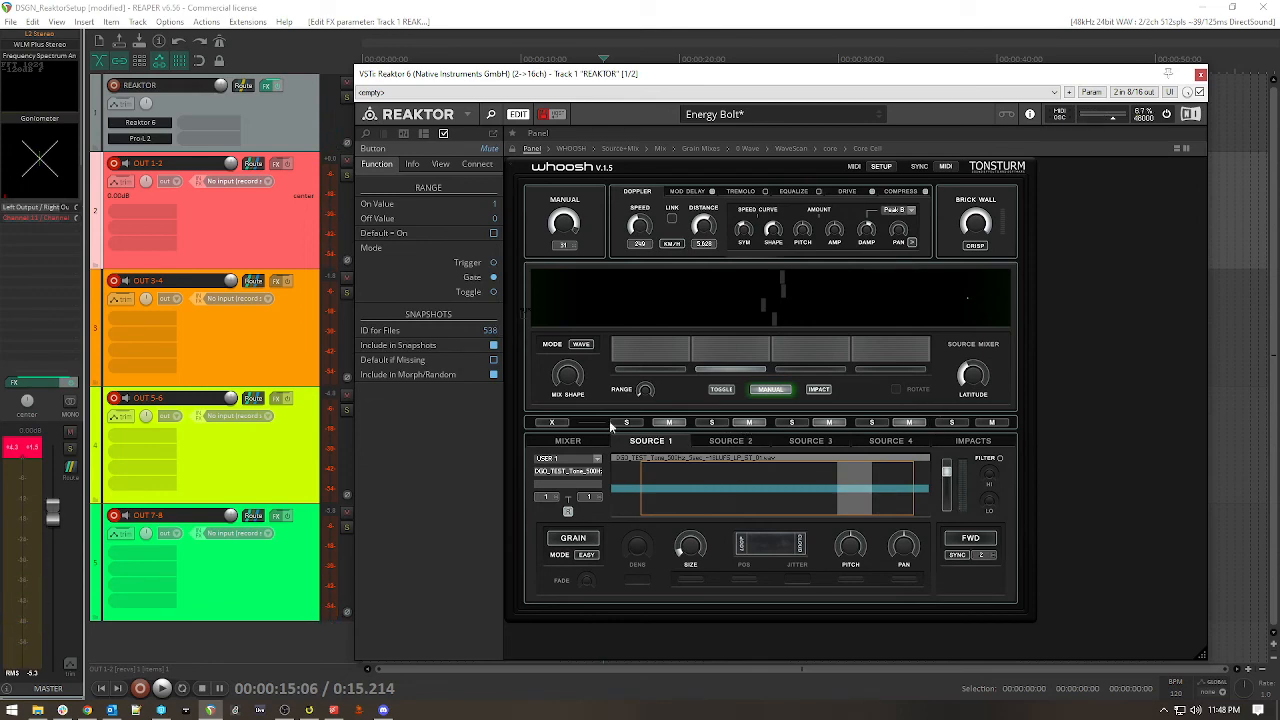
{"action": "left_click", "coordinate": [570, 441]}
{"action": "left_click_drag", "start_coordinate": [866, 297], "coordinate": [720, 298]}
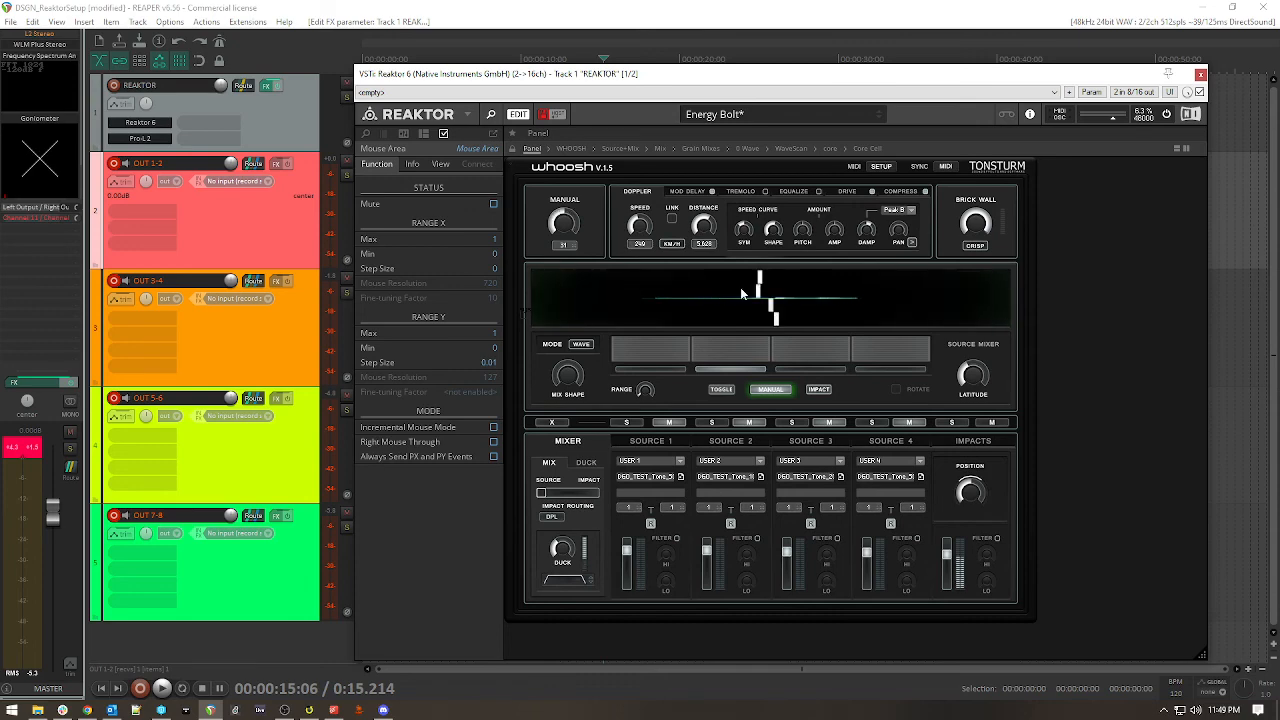
Select the REAKTOR track, leave Reaktor's edit mode and move the plugin window clear of the recorded items
{"action": "left_click", "coordinate": [272, 124]}
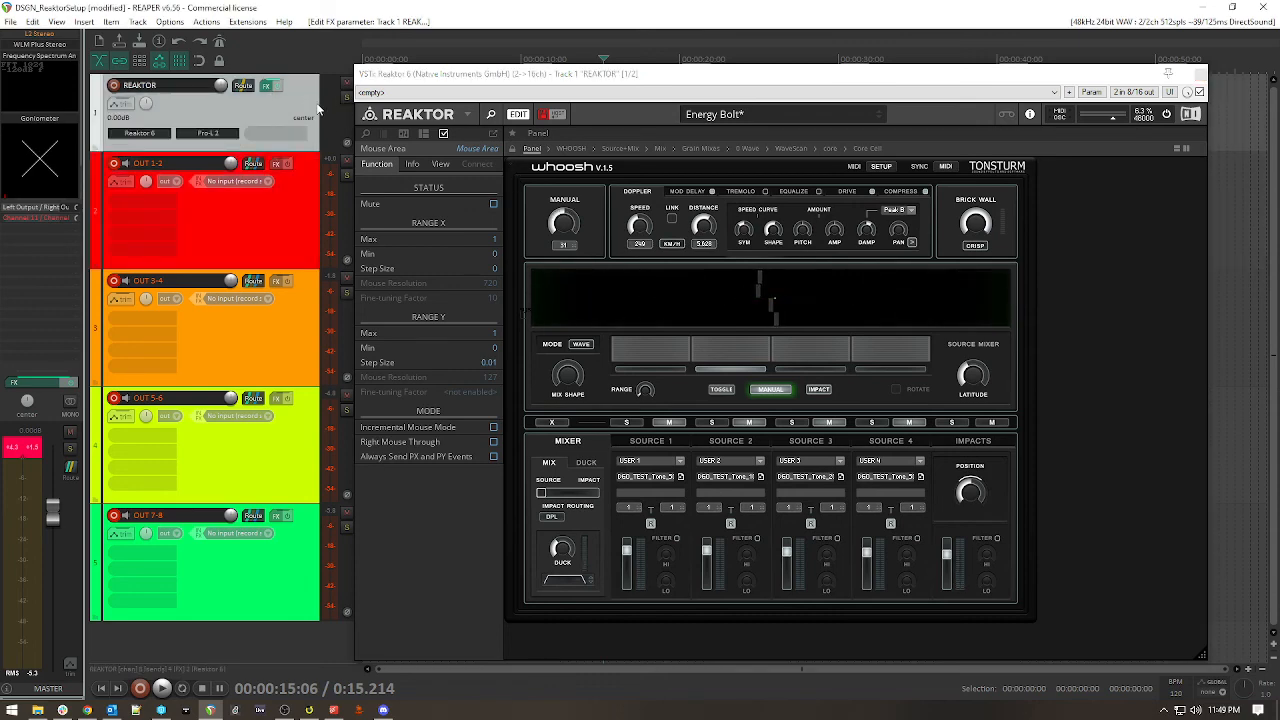
{"action": "left_click", "coordinate": [508, 116]}
{"action": "left_click_drag", "start_coordinate": [491, 76], "coordinate": [794, 86]}
{"action": "left_click", "coordinate": [564, 125]}
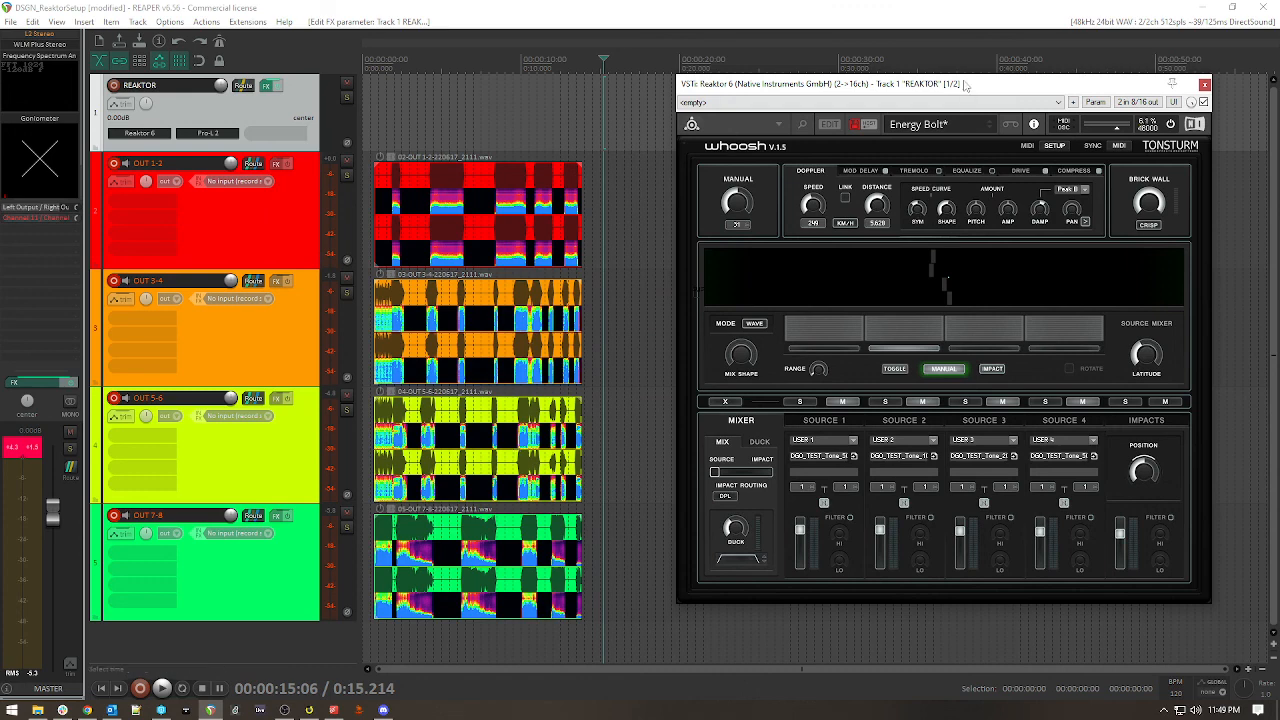
{"action": "left_click_drag", "start_coordinate": [965, 86], "coordinate": [897, 120]}
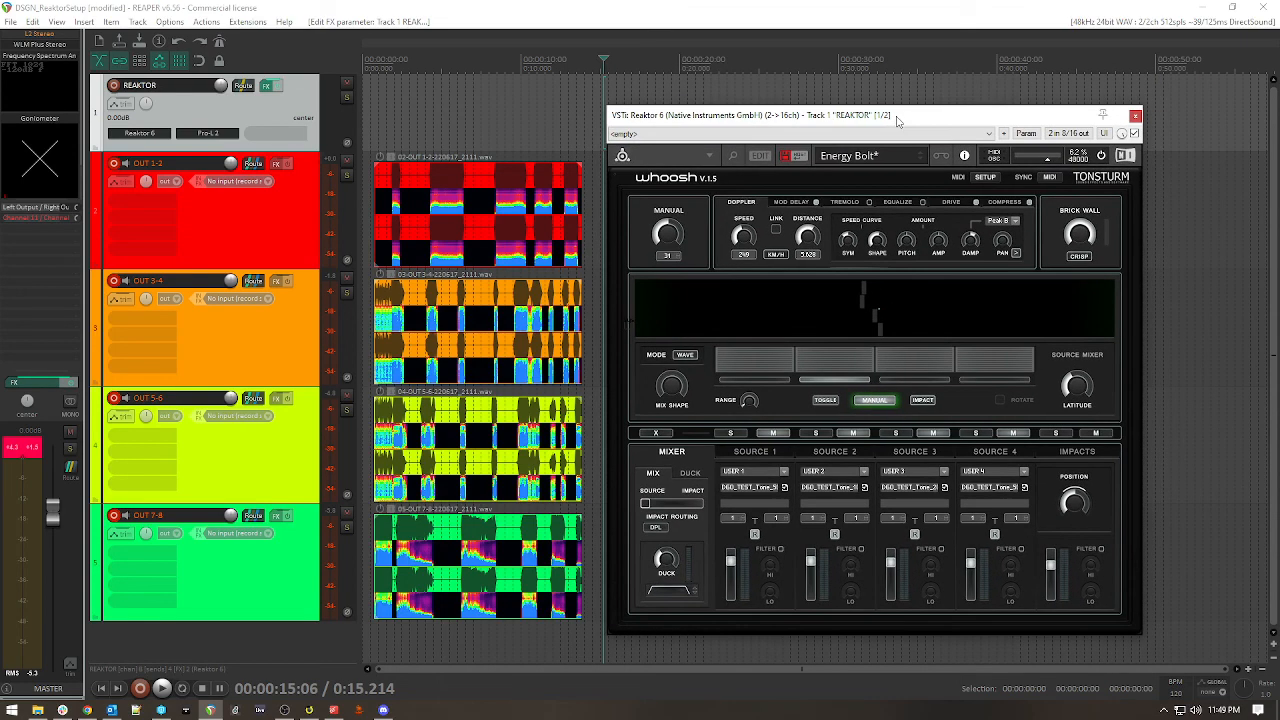